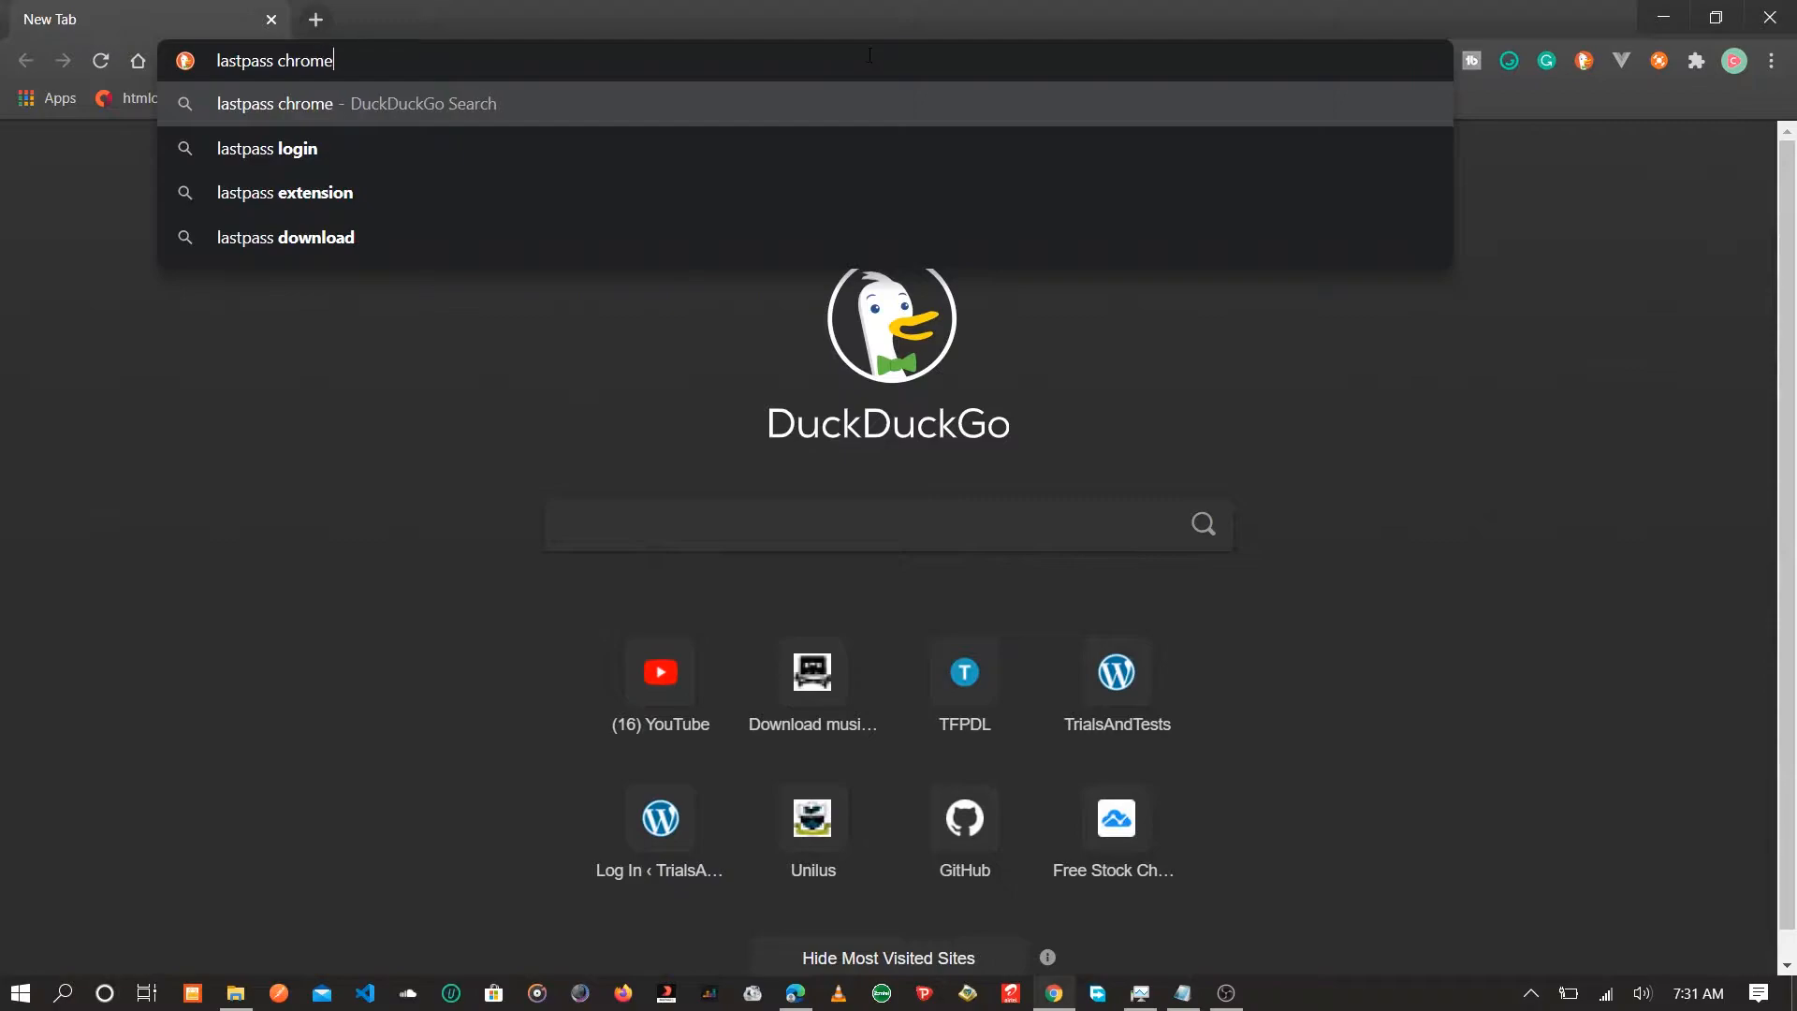
# - Search for "lastpass chrome extension" and open the Chrome Web Store page of LastPass: Free Password Manager
pyautogui.press('Down')
pyautogui.press('Up')
pyautogui.press('Down')
pyautogui.press('Return')
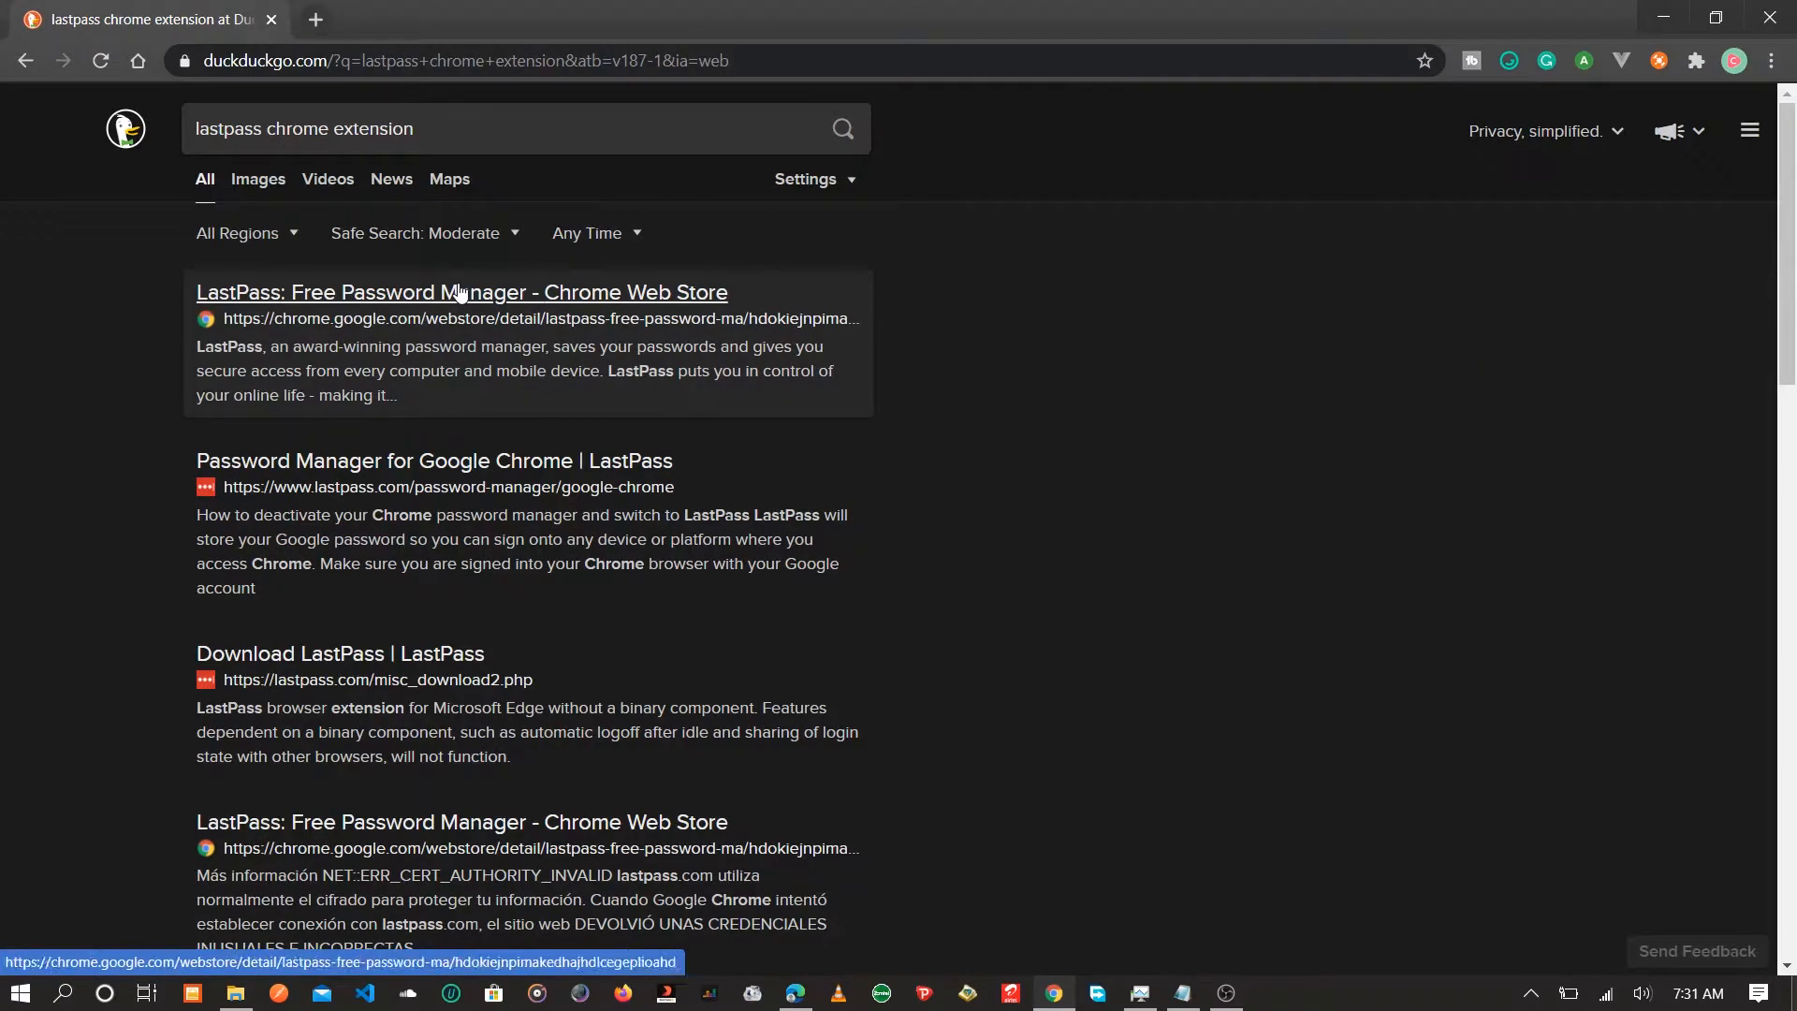
pyautogui.click(459, 293)
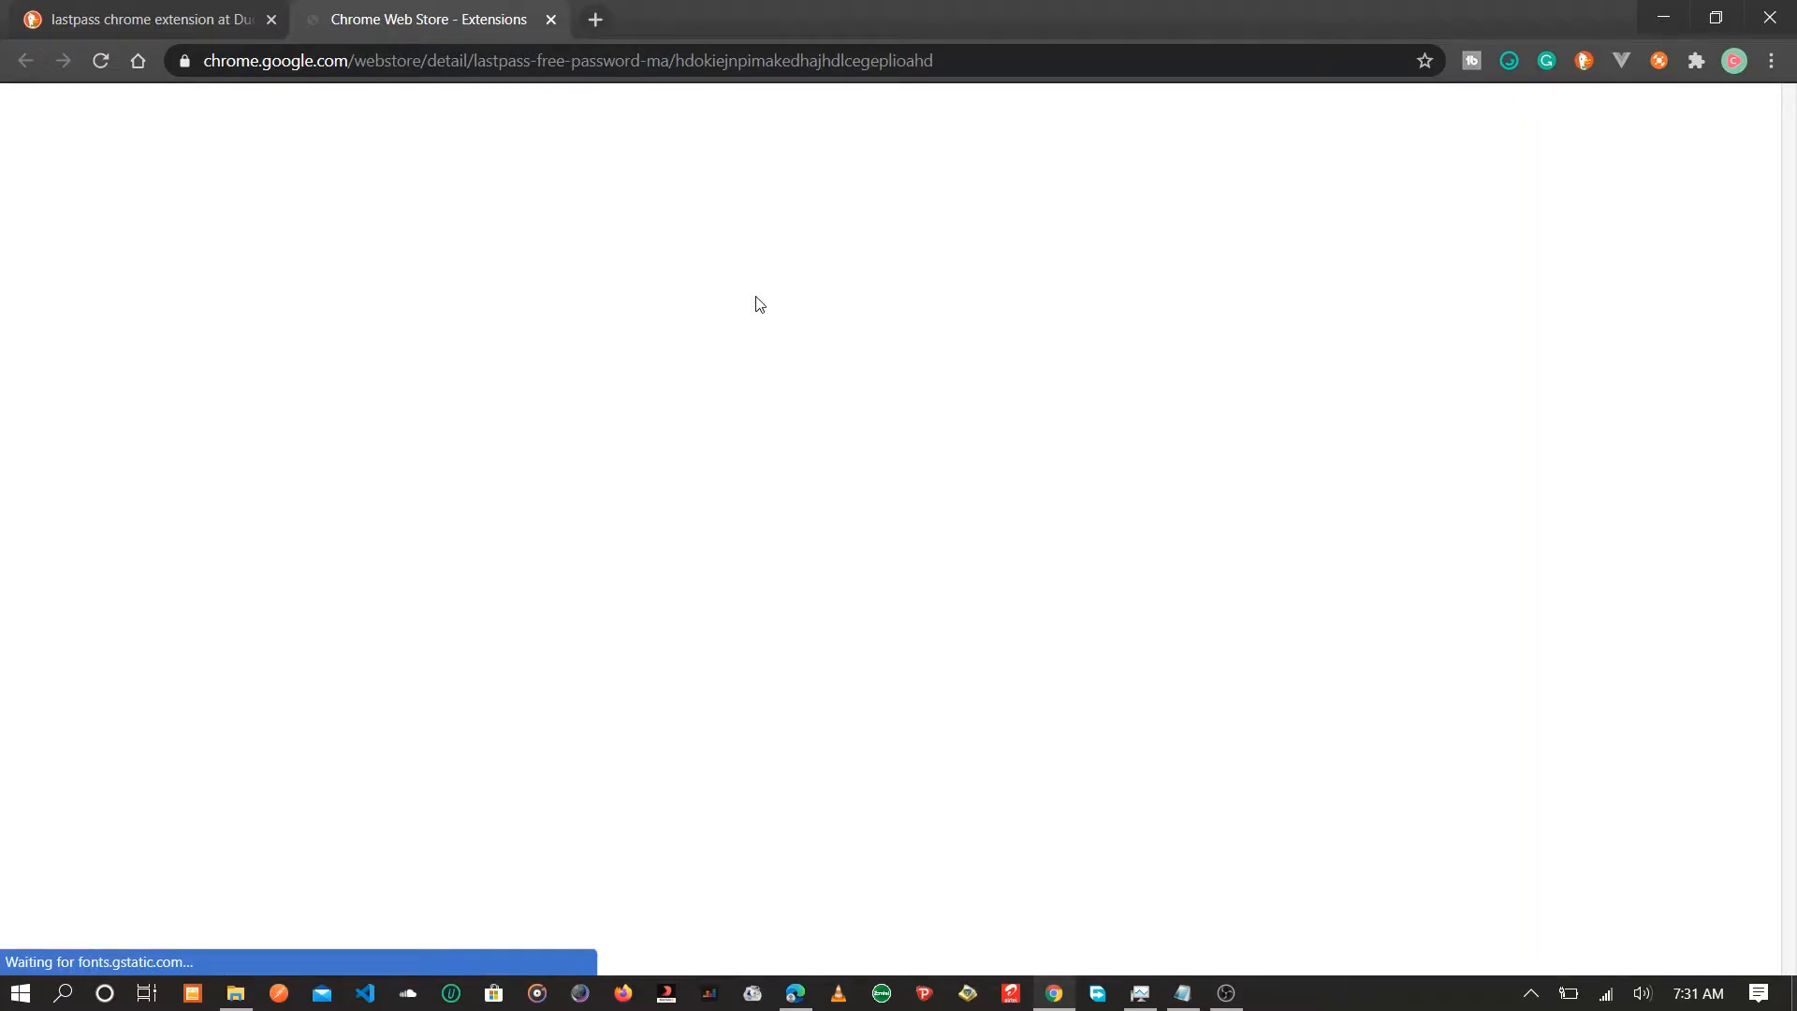
pyautogui.click(100, 71)
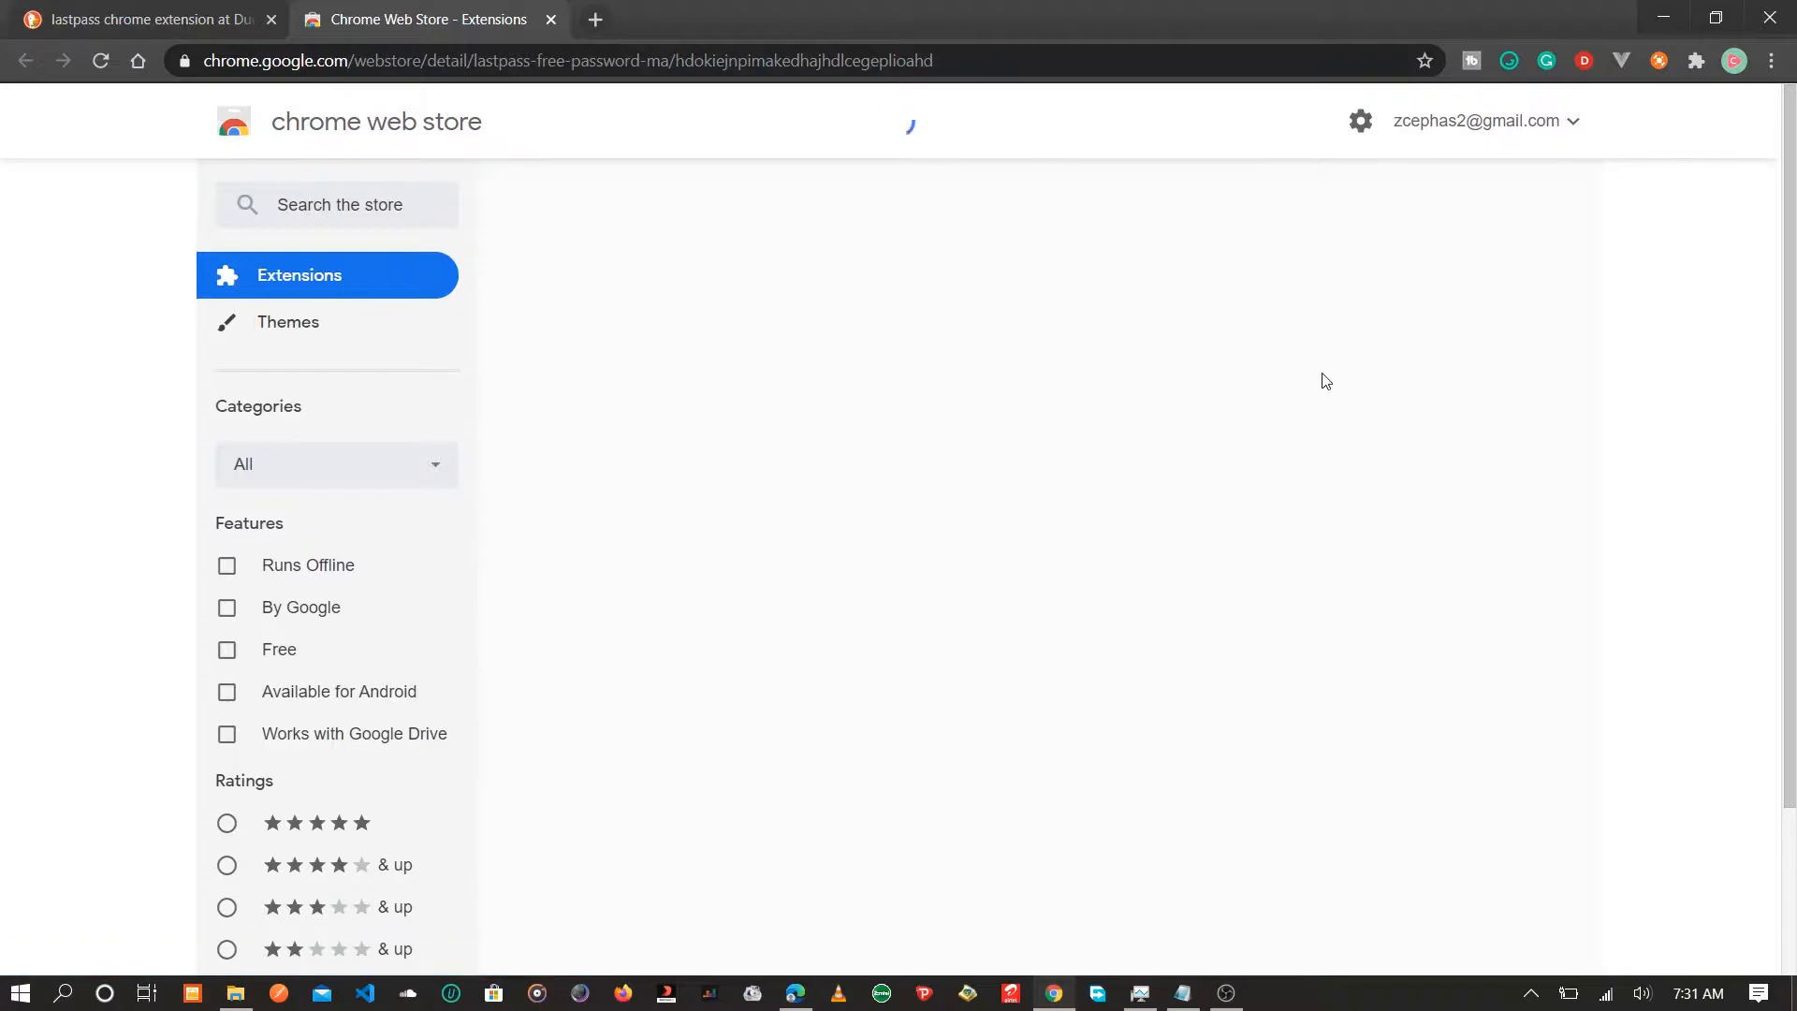
# - Install the LastPass: Free Password Manager extension from its store page and dismiss the installation notice
pyautogui.click(1378, 296)
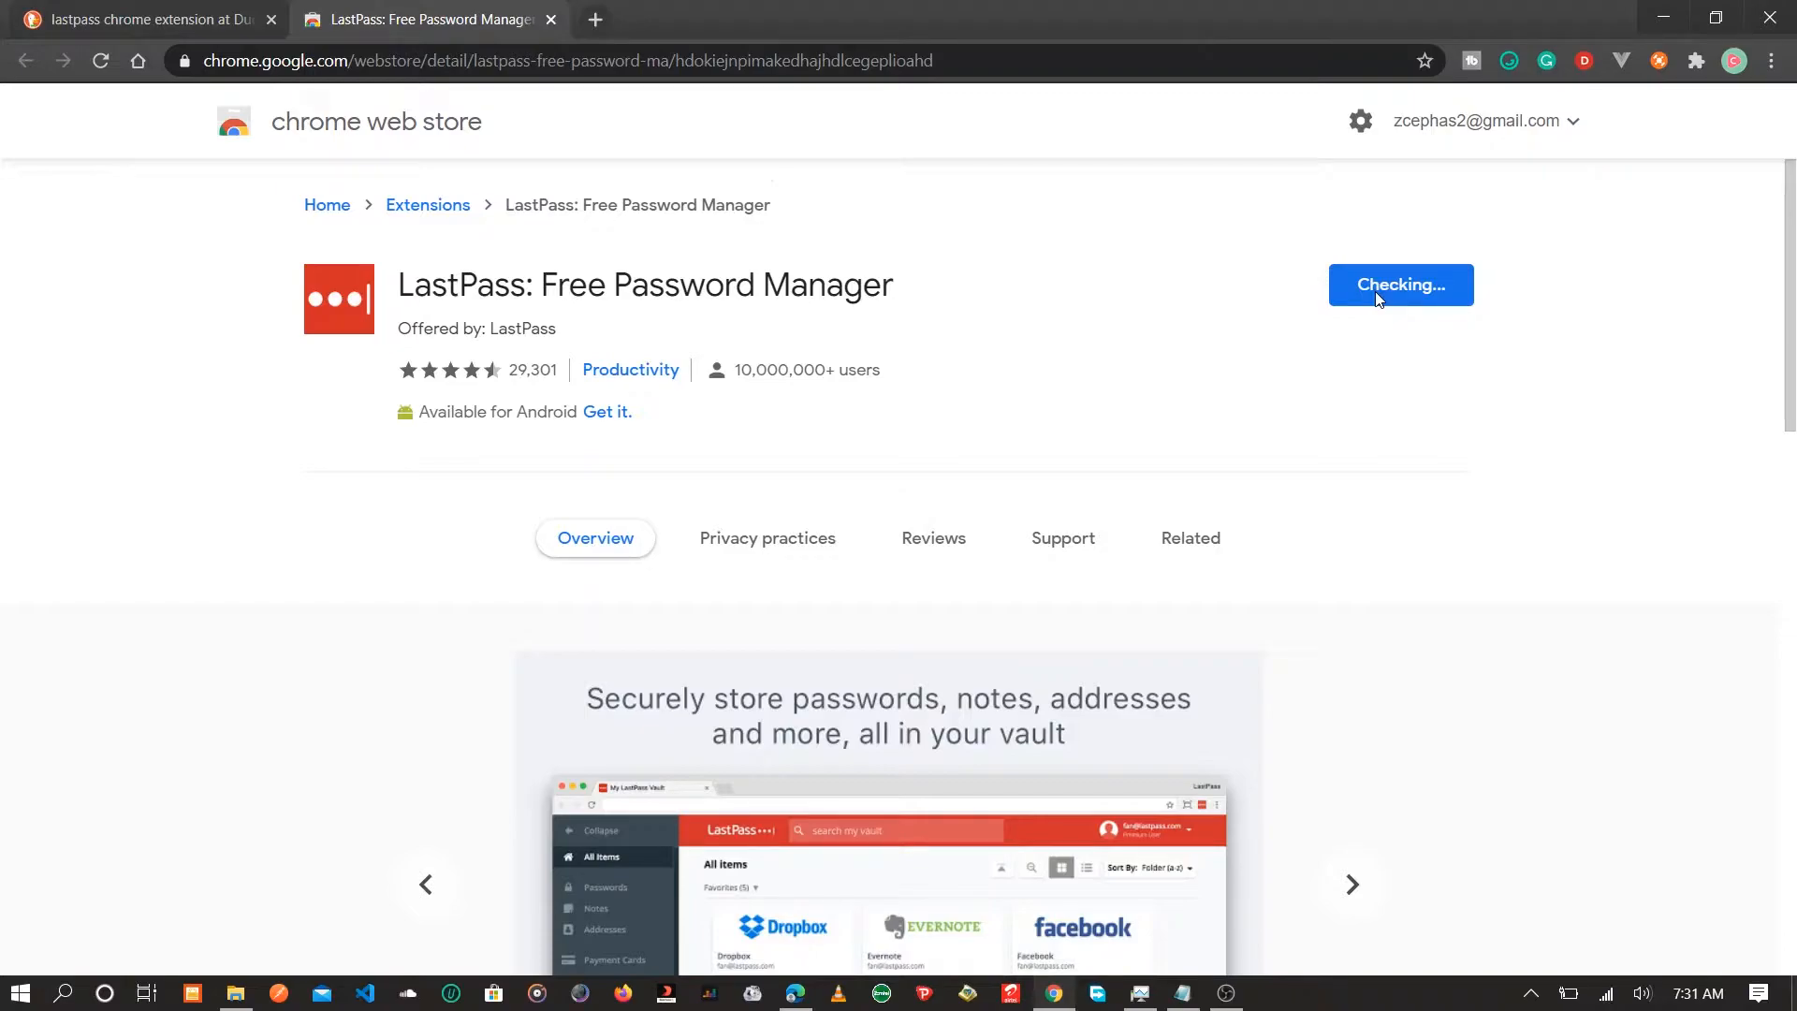
pyautogui.click(951, 295)
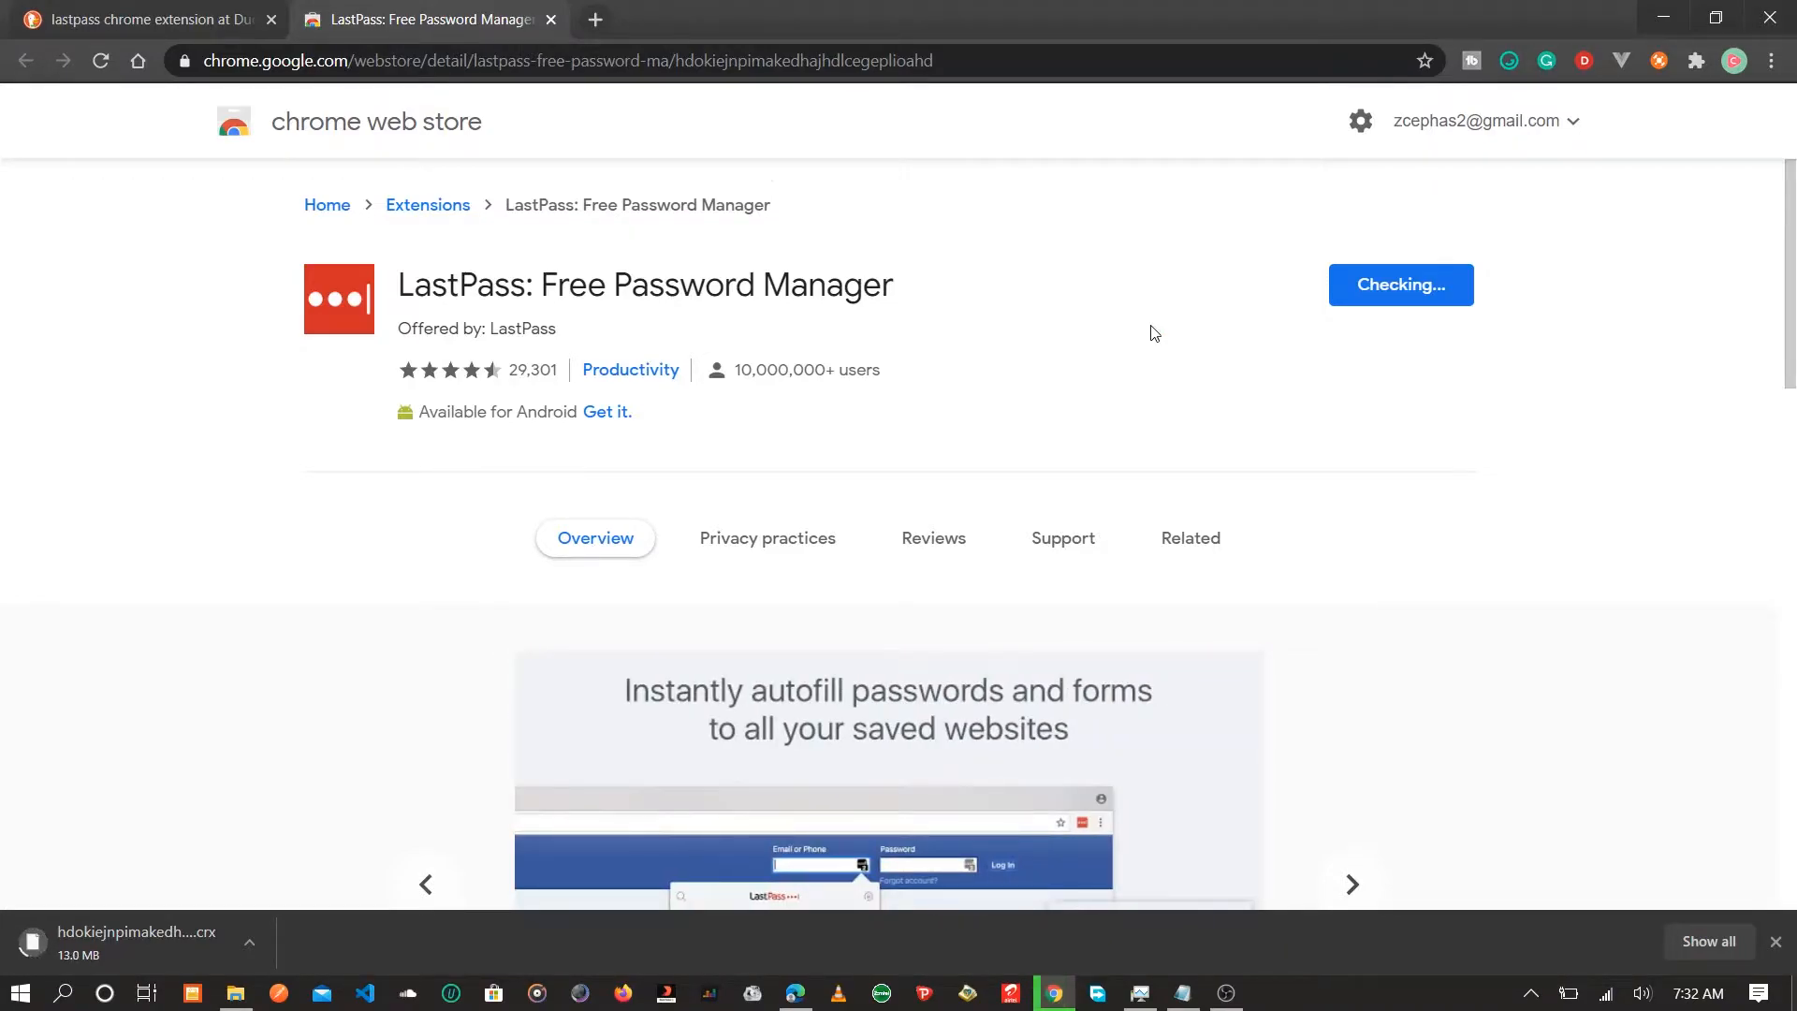
pyautogui.scroll(-8, 1151, 334)
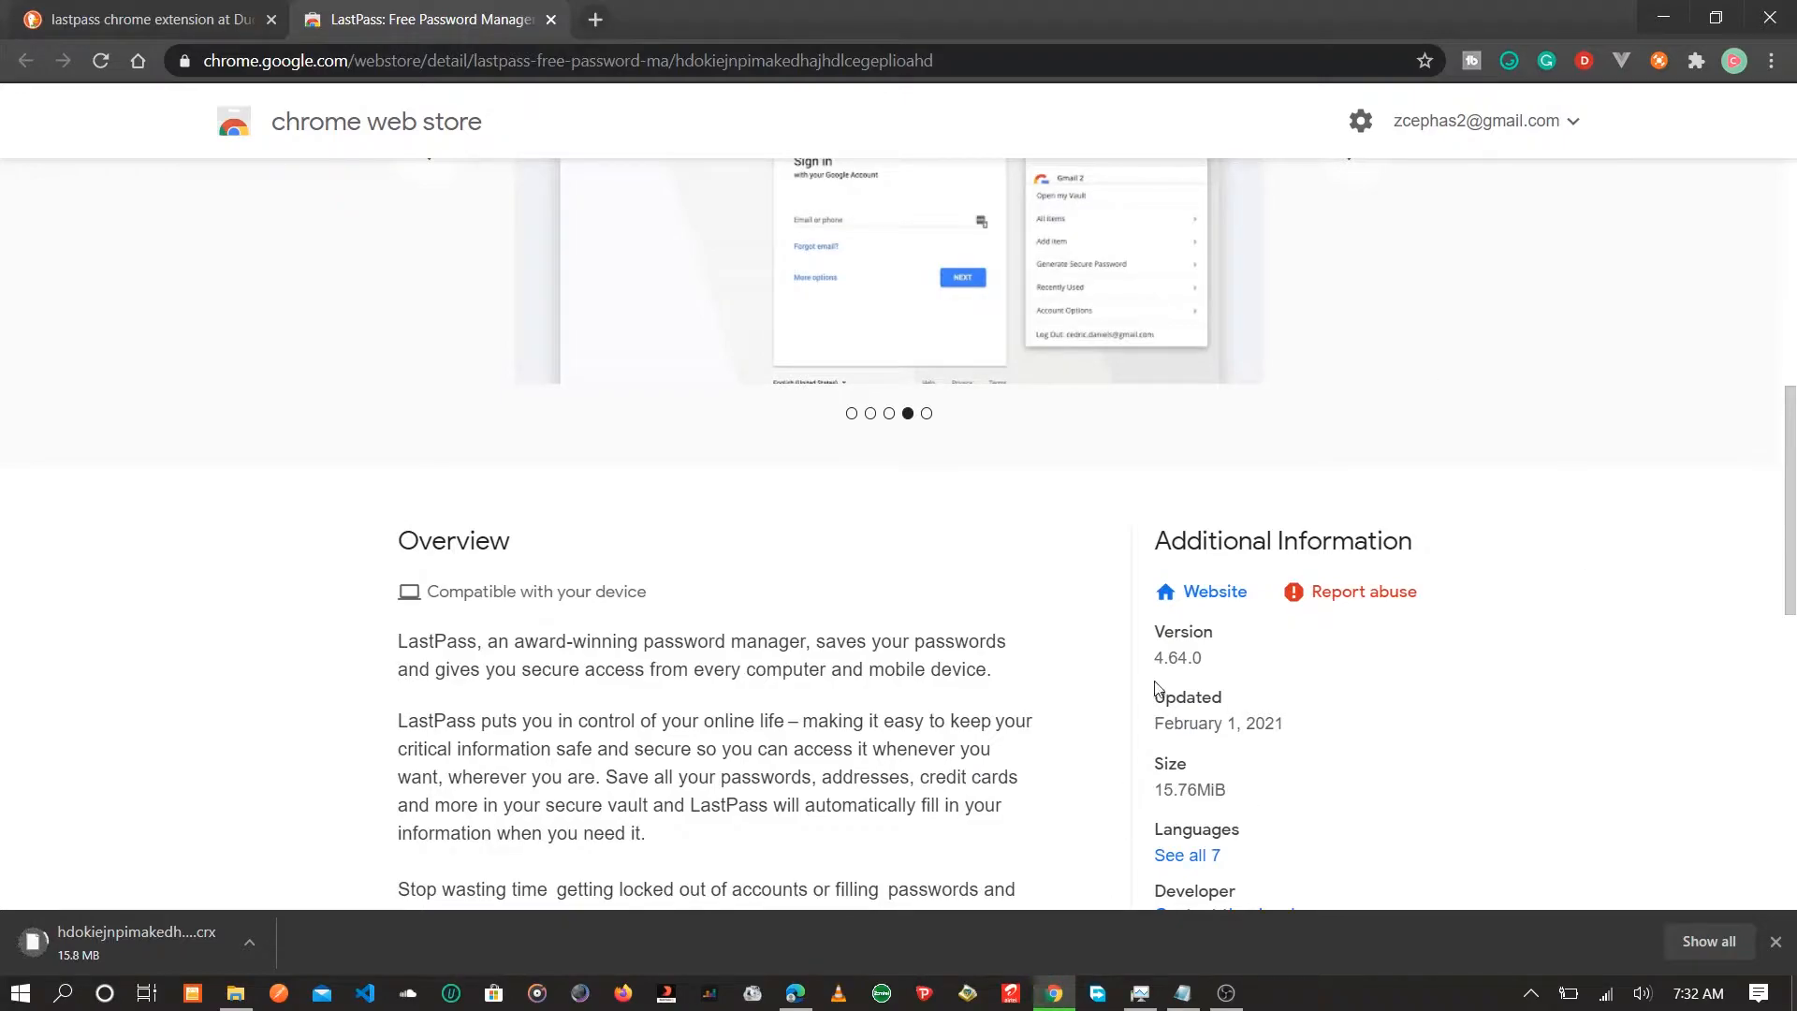
pyautogui.scroll(3, 1201, 539)
pyautogui.scroll(5, 1201, 539)
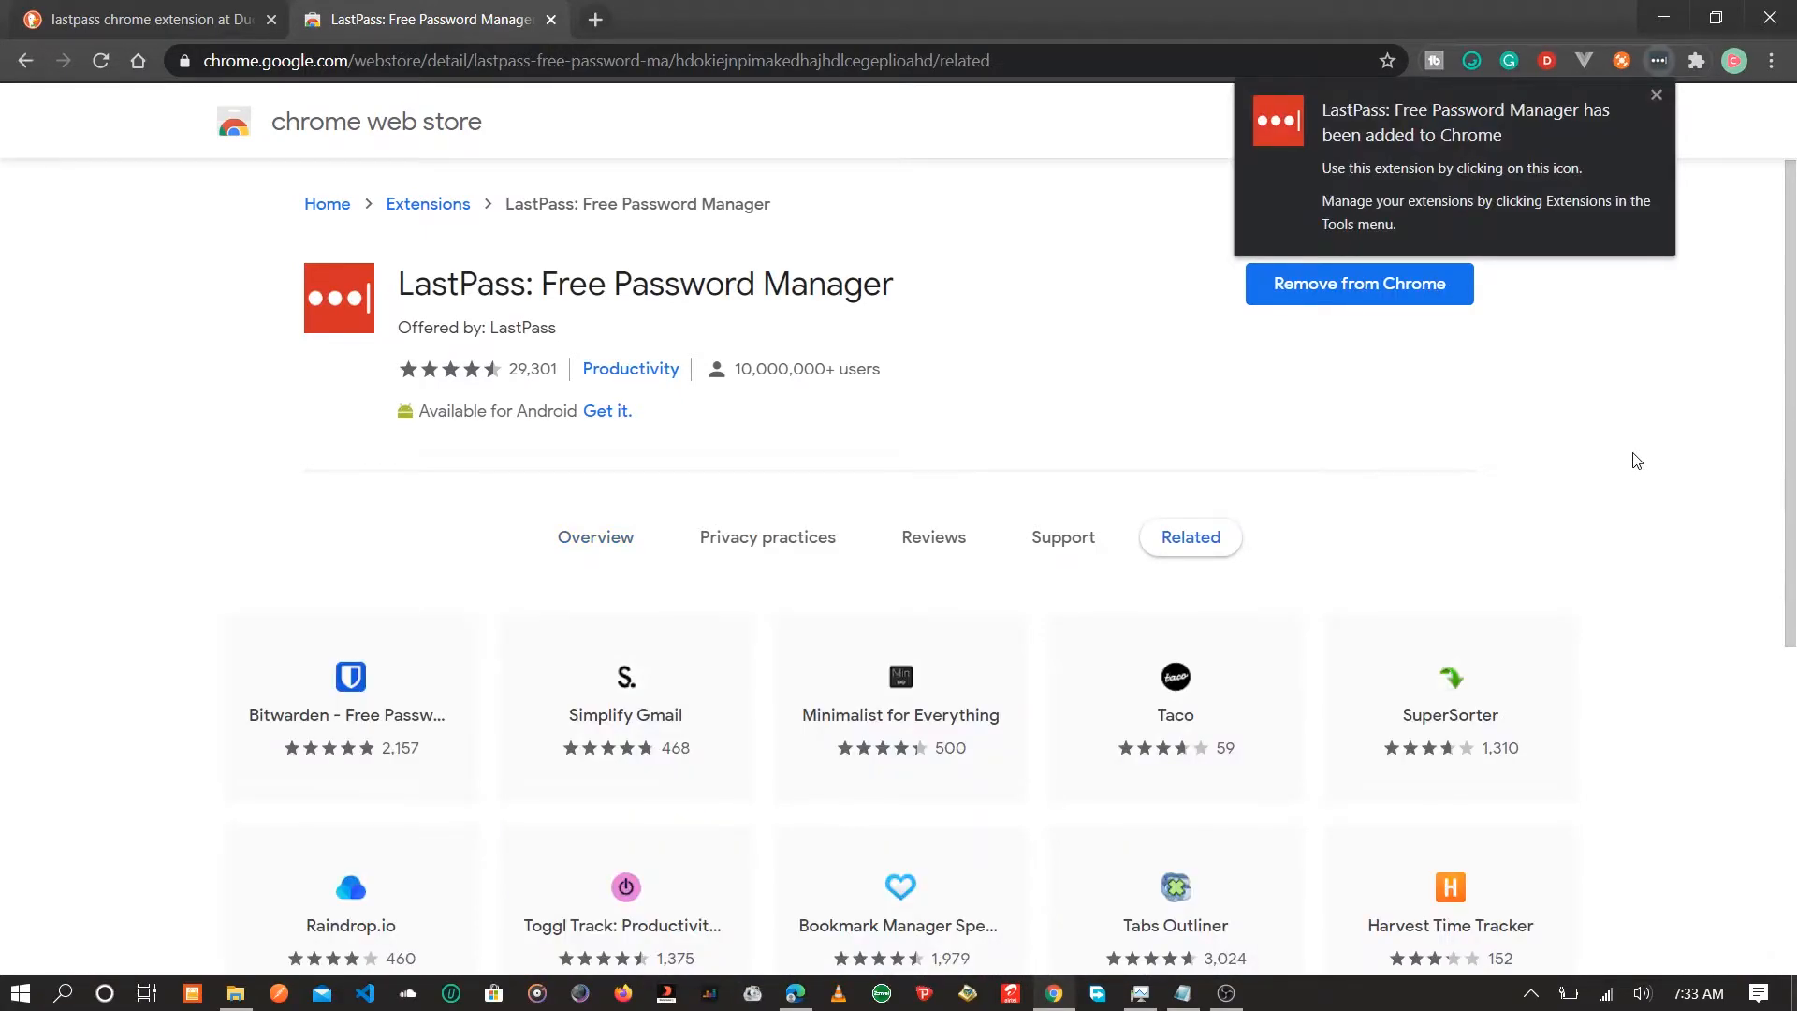
pyautogui.click(1654, 96)
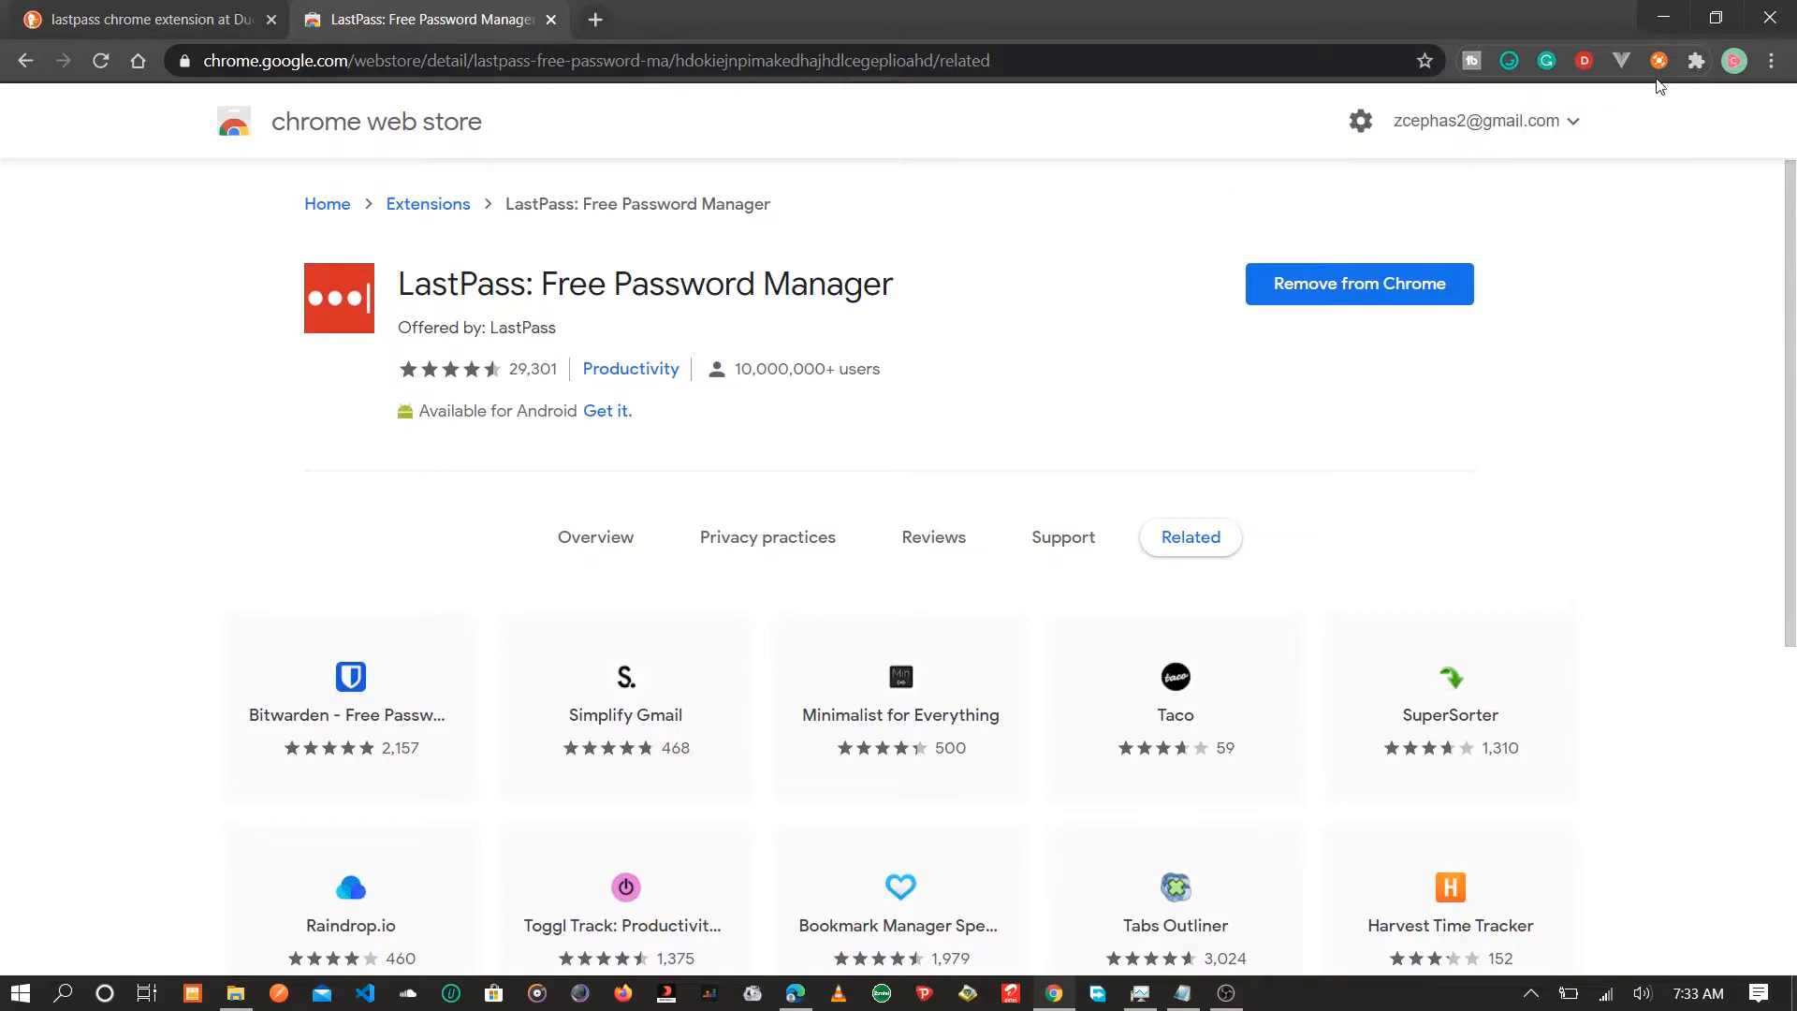
pyautogui.click(1767, 62)
pyautogui.click(1767, 62)
pyautogui.click(1767, 61)
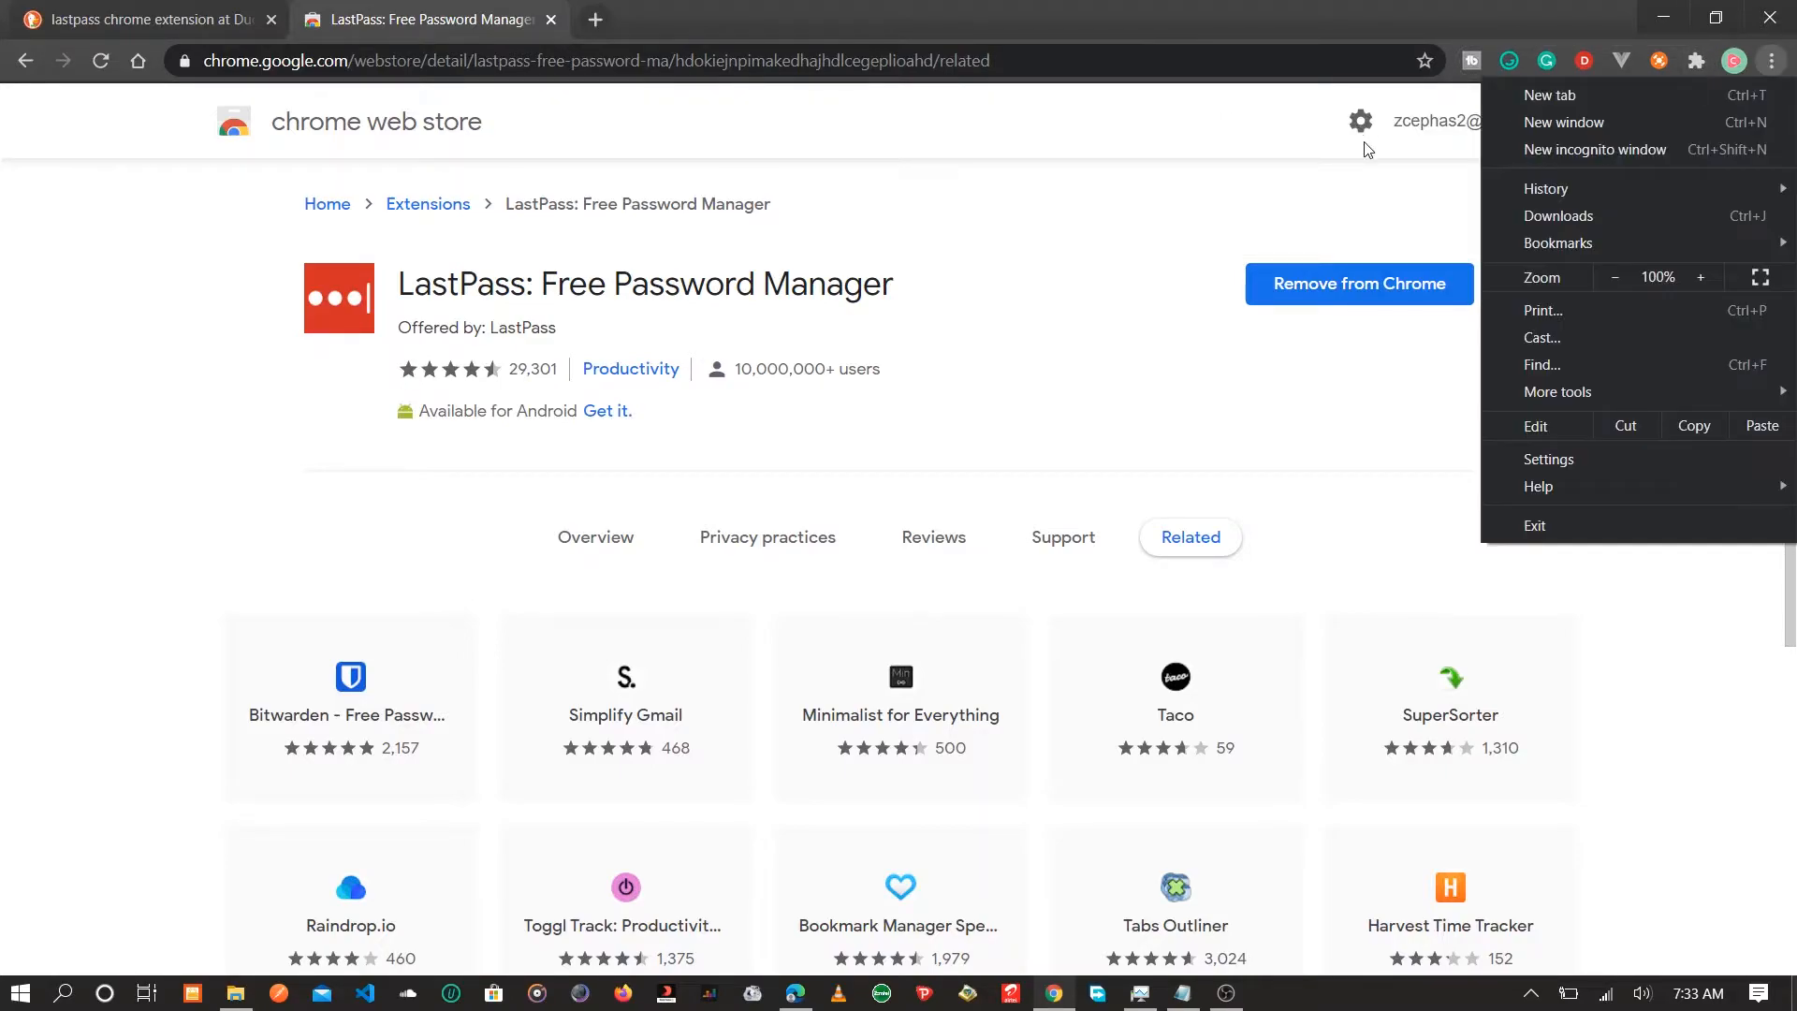
pyautogui.click(1262, 182)
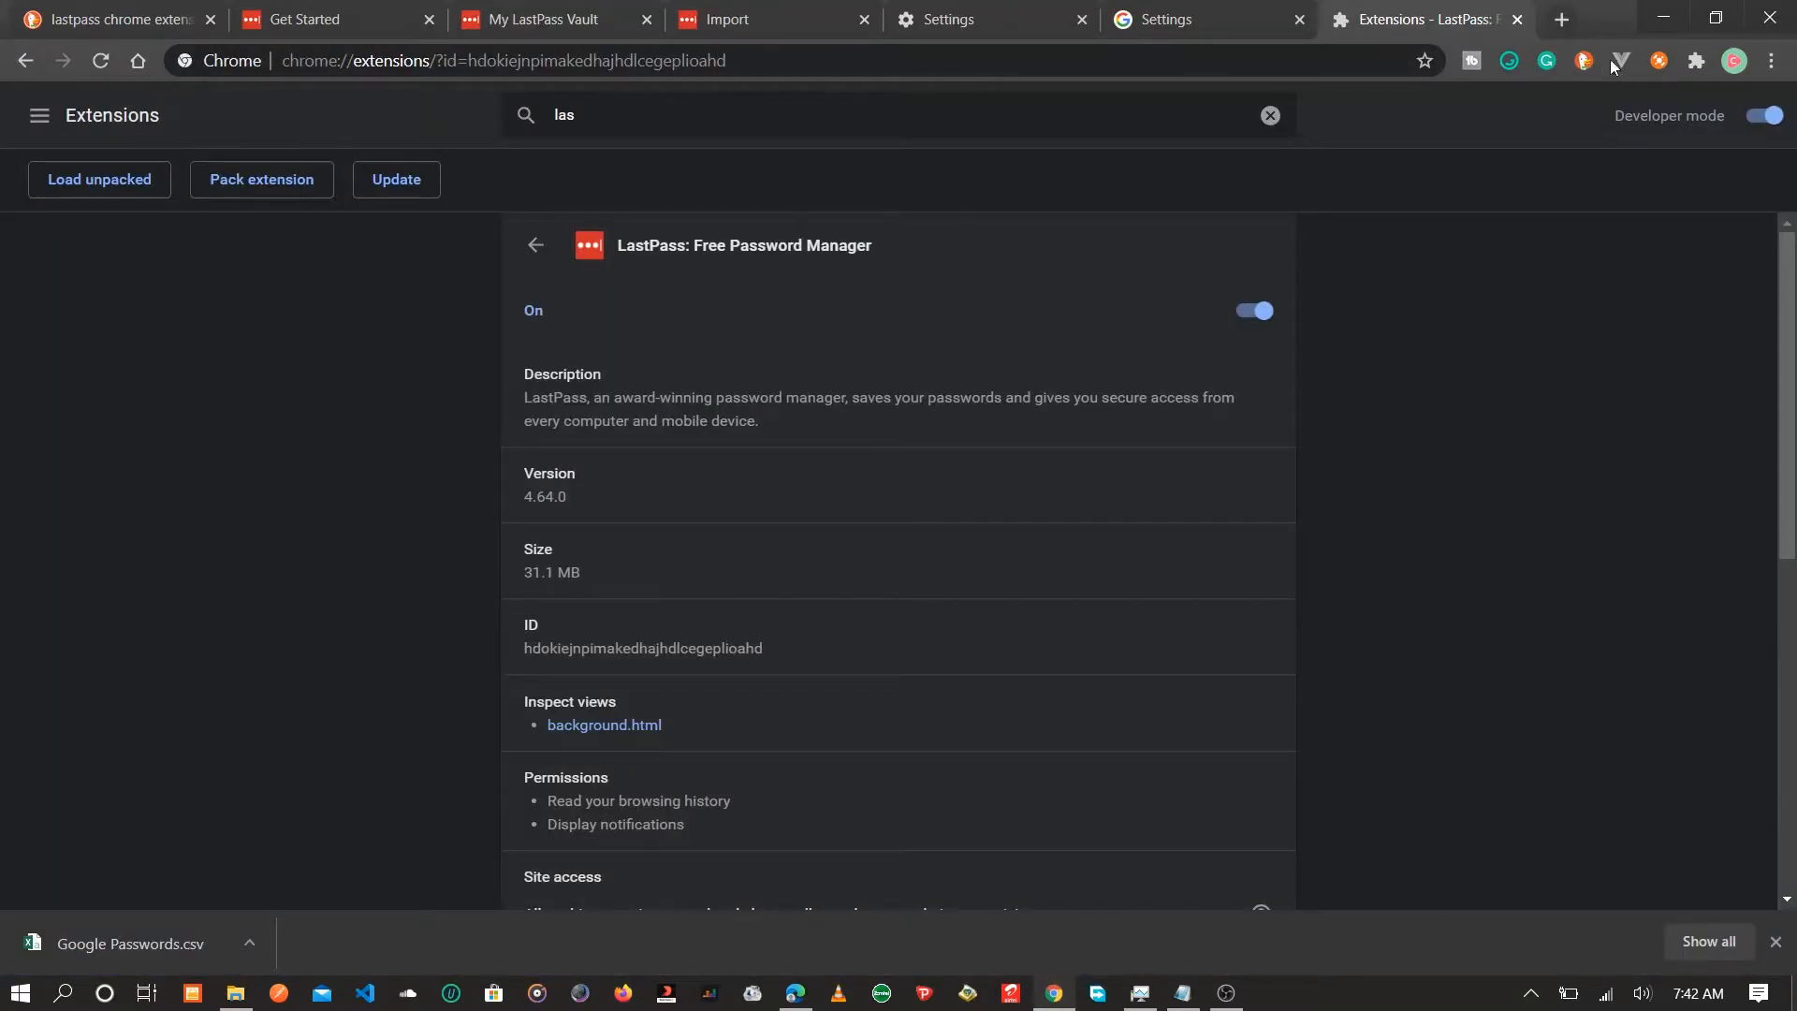
# - Pin LastPass: Free Password Manager to the browser toolbar and close the extension details page
pyautogui.click(1695, 61)
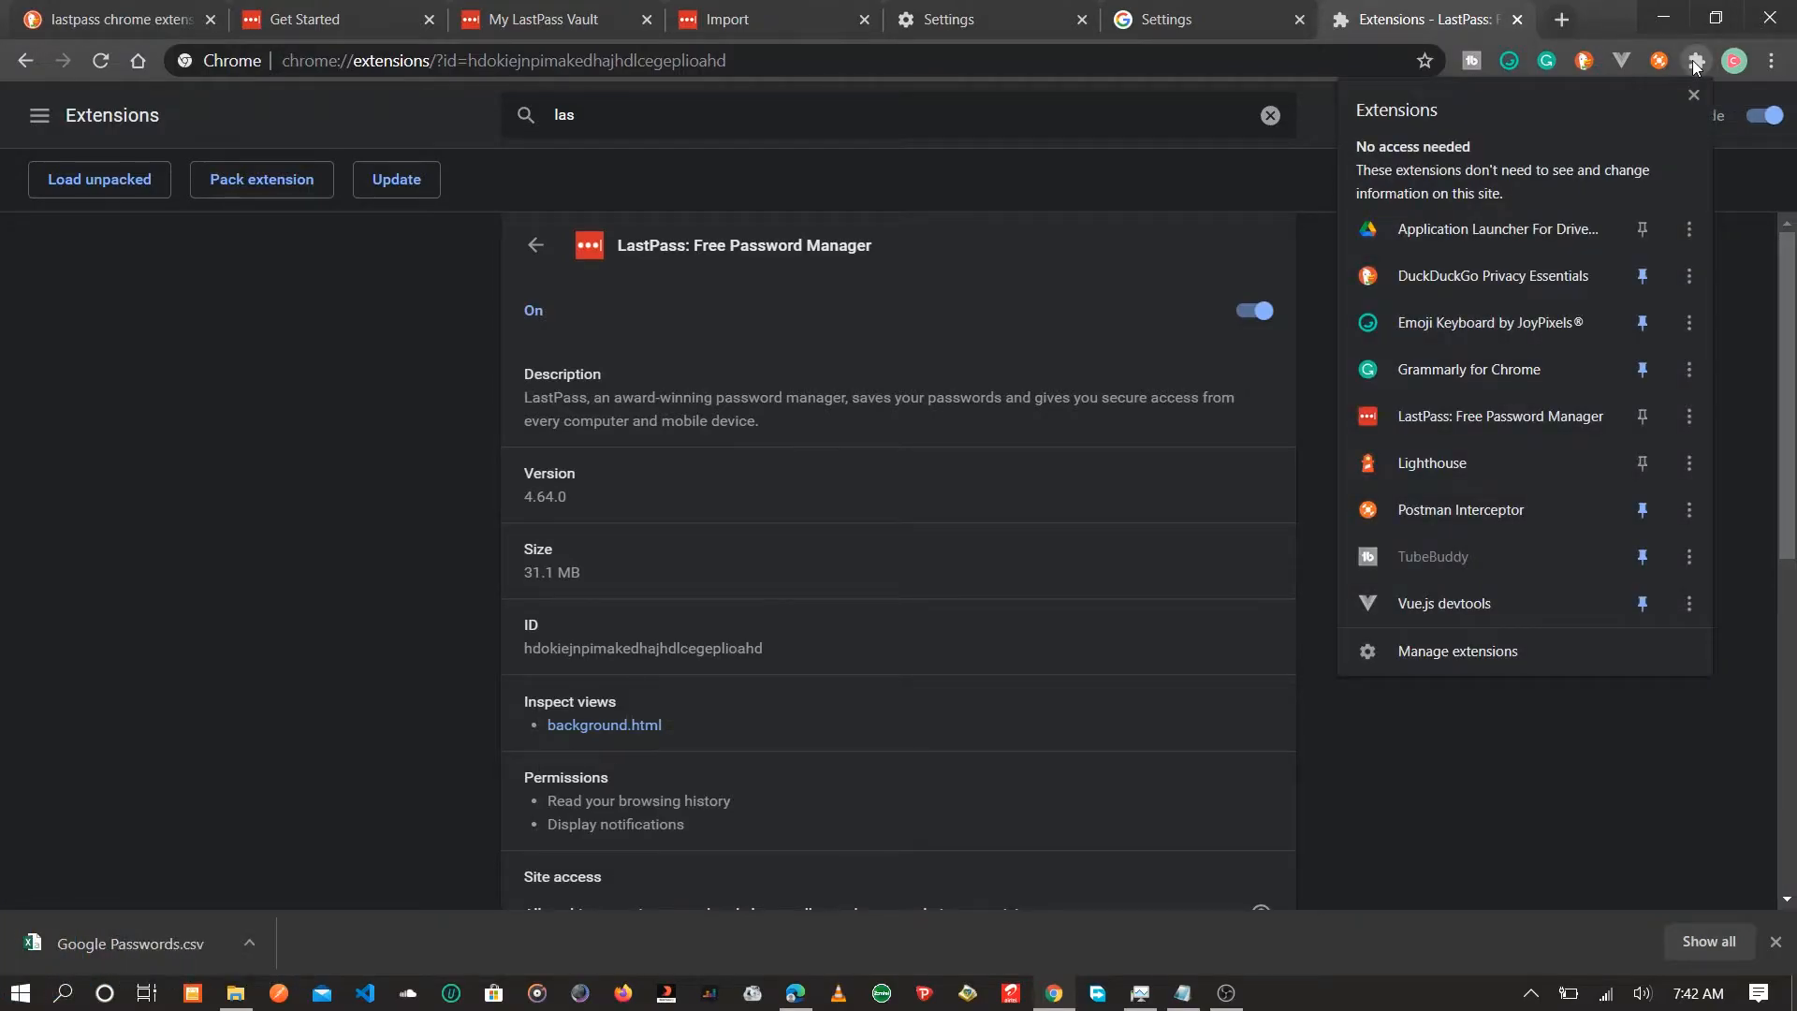
pyautogui.click(1644, 413)
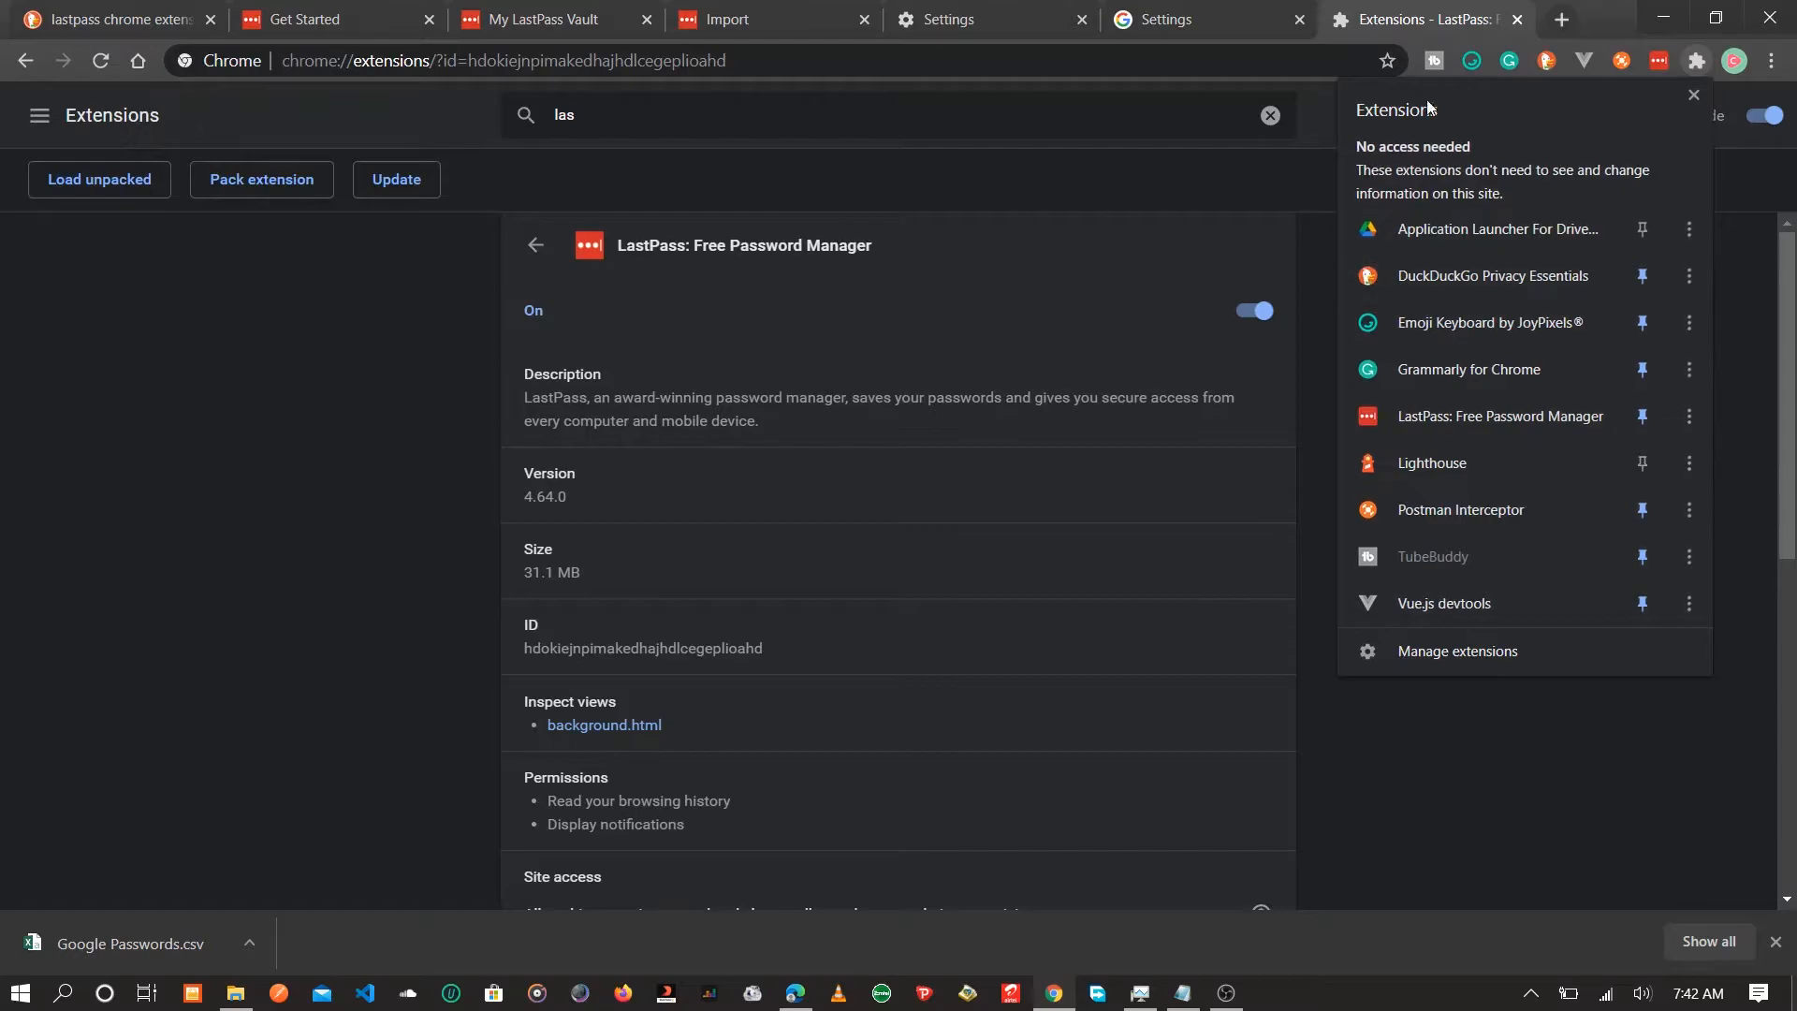
pyautogui.click(1516, 19)
pyautogui.click(1516, 20)
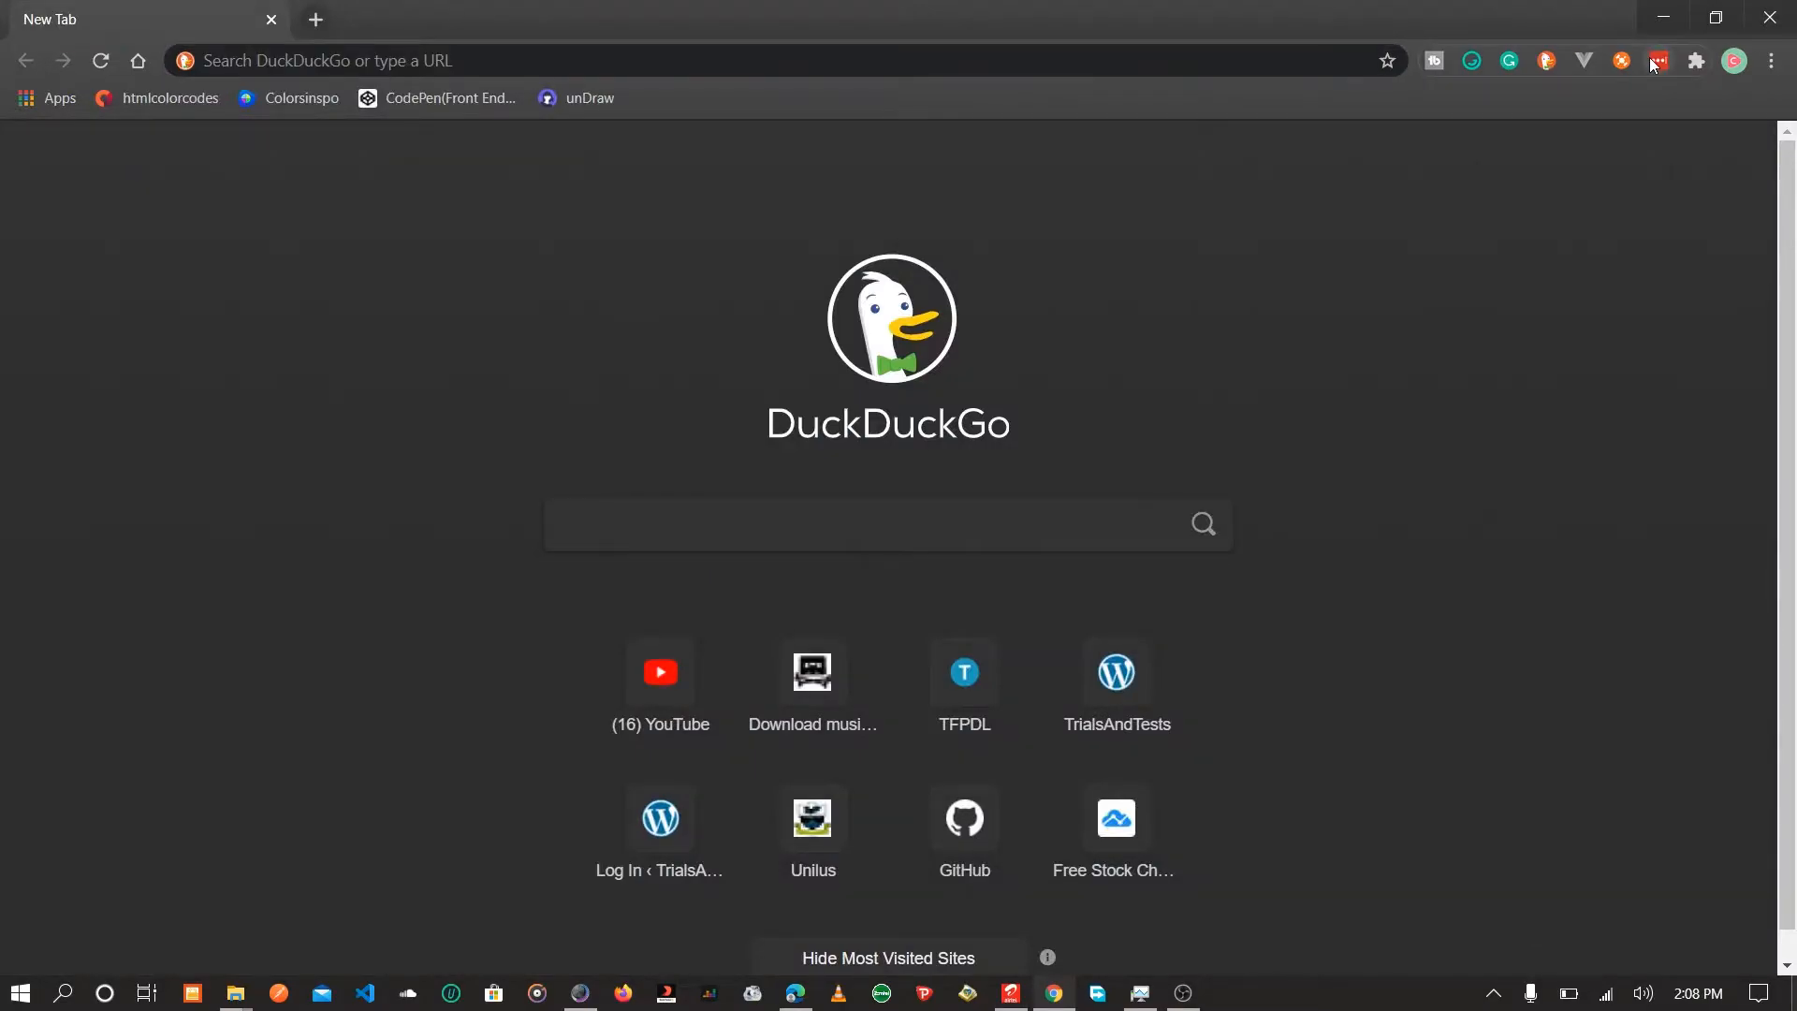
# - Open the LastPass vault from the extension and show its advanced options
pyautogui.click(1654, 61)
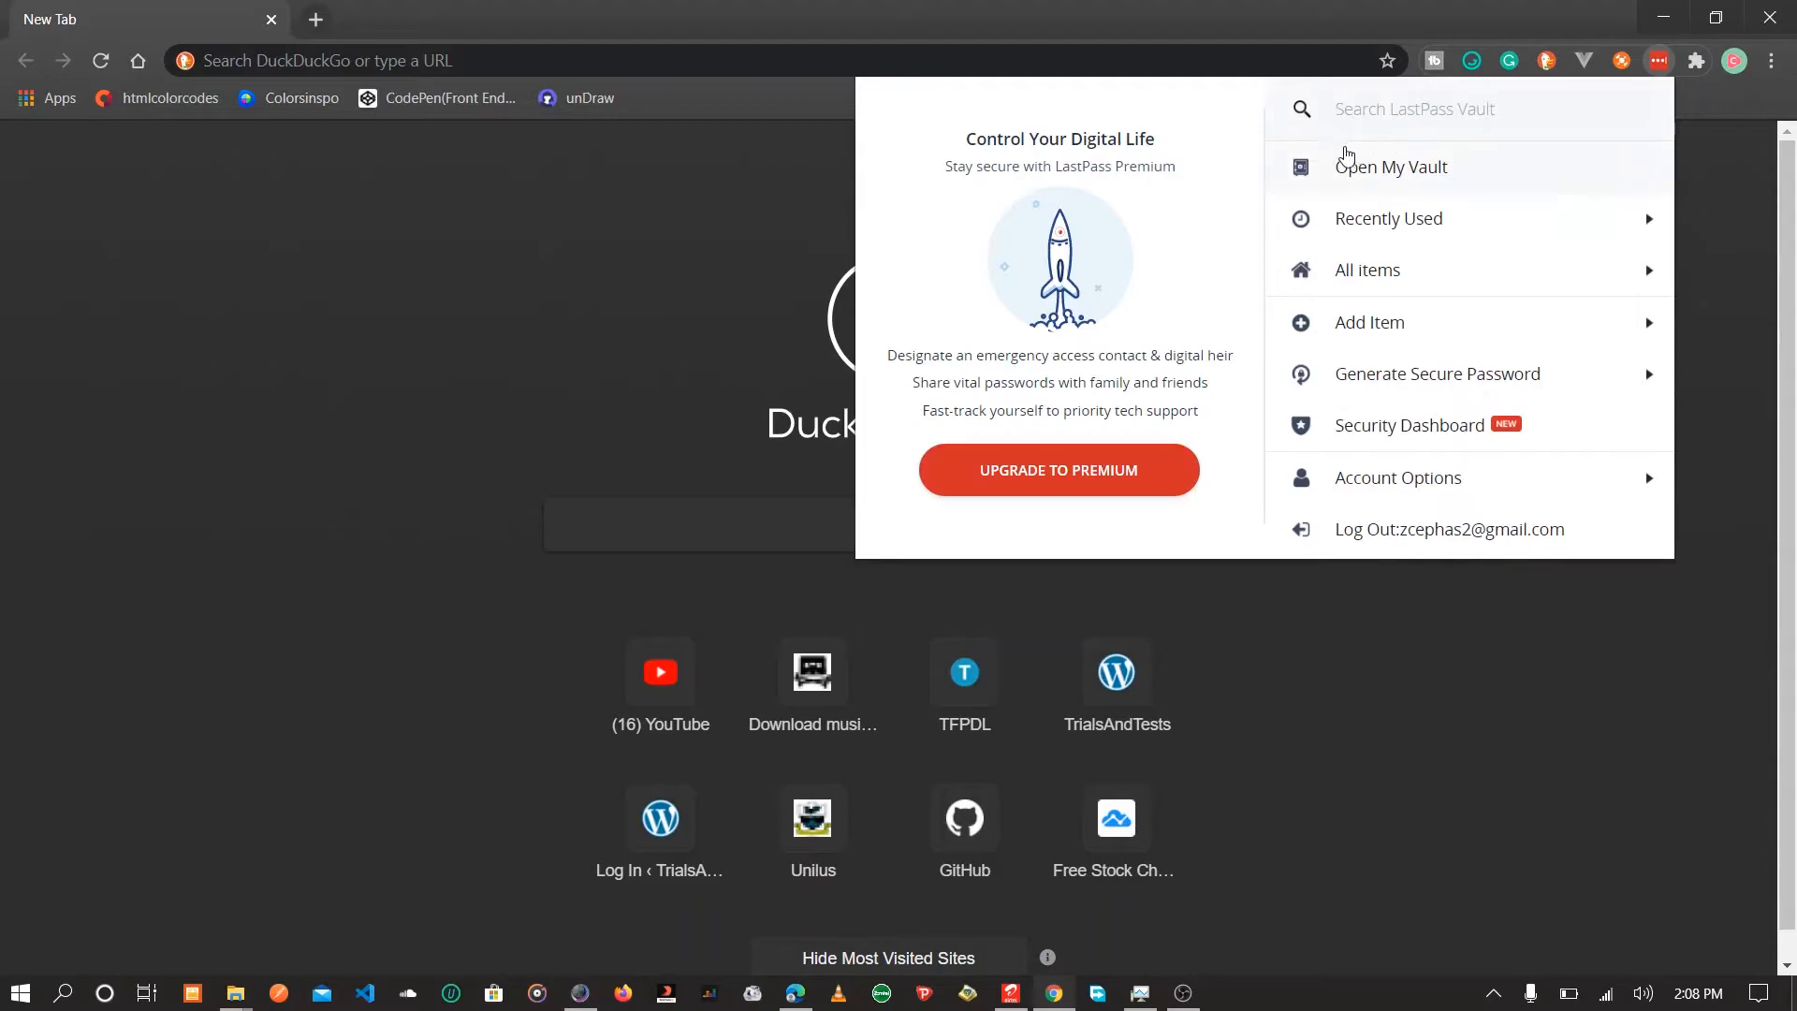
pyautogui.click(1354, 168)
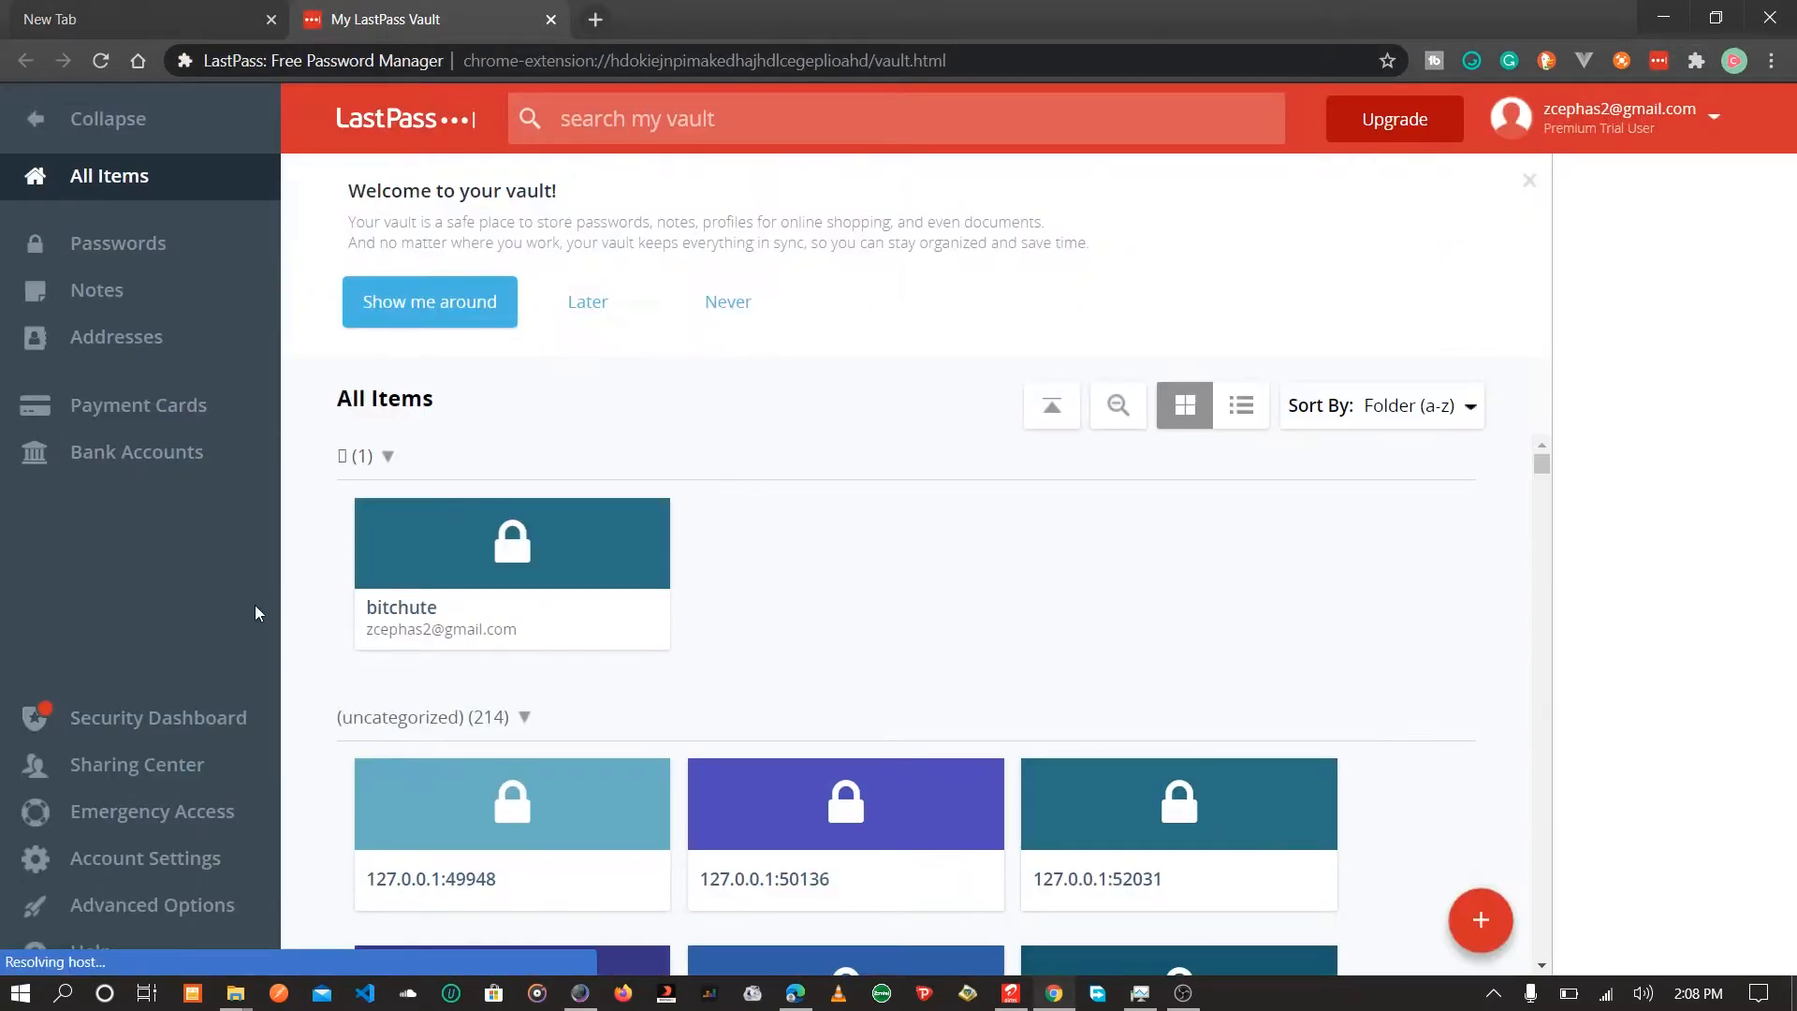
pyautogui.click(169, 904)
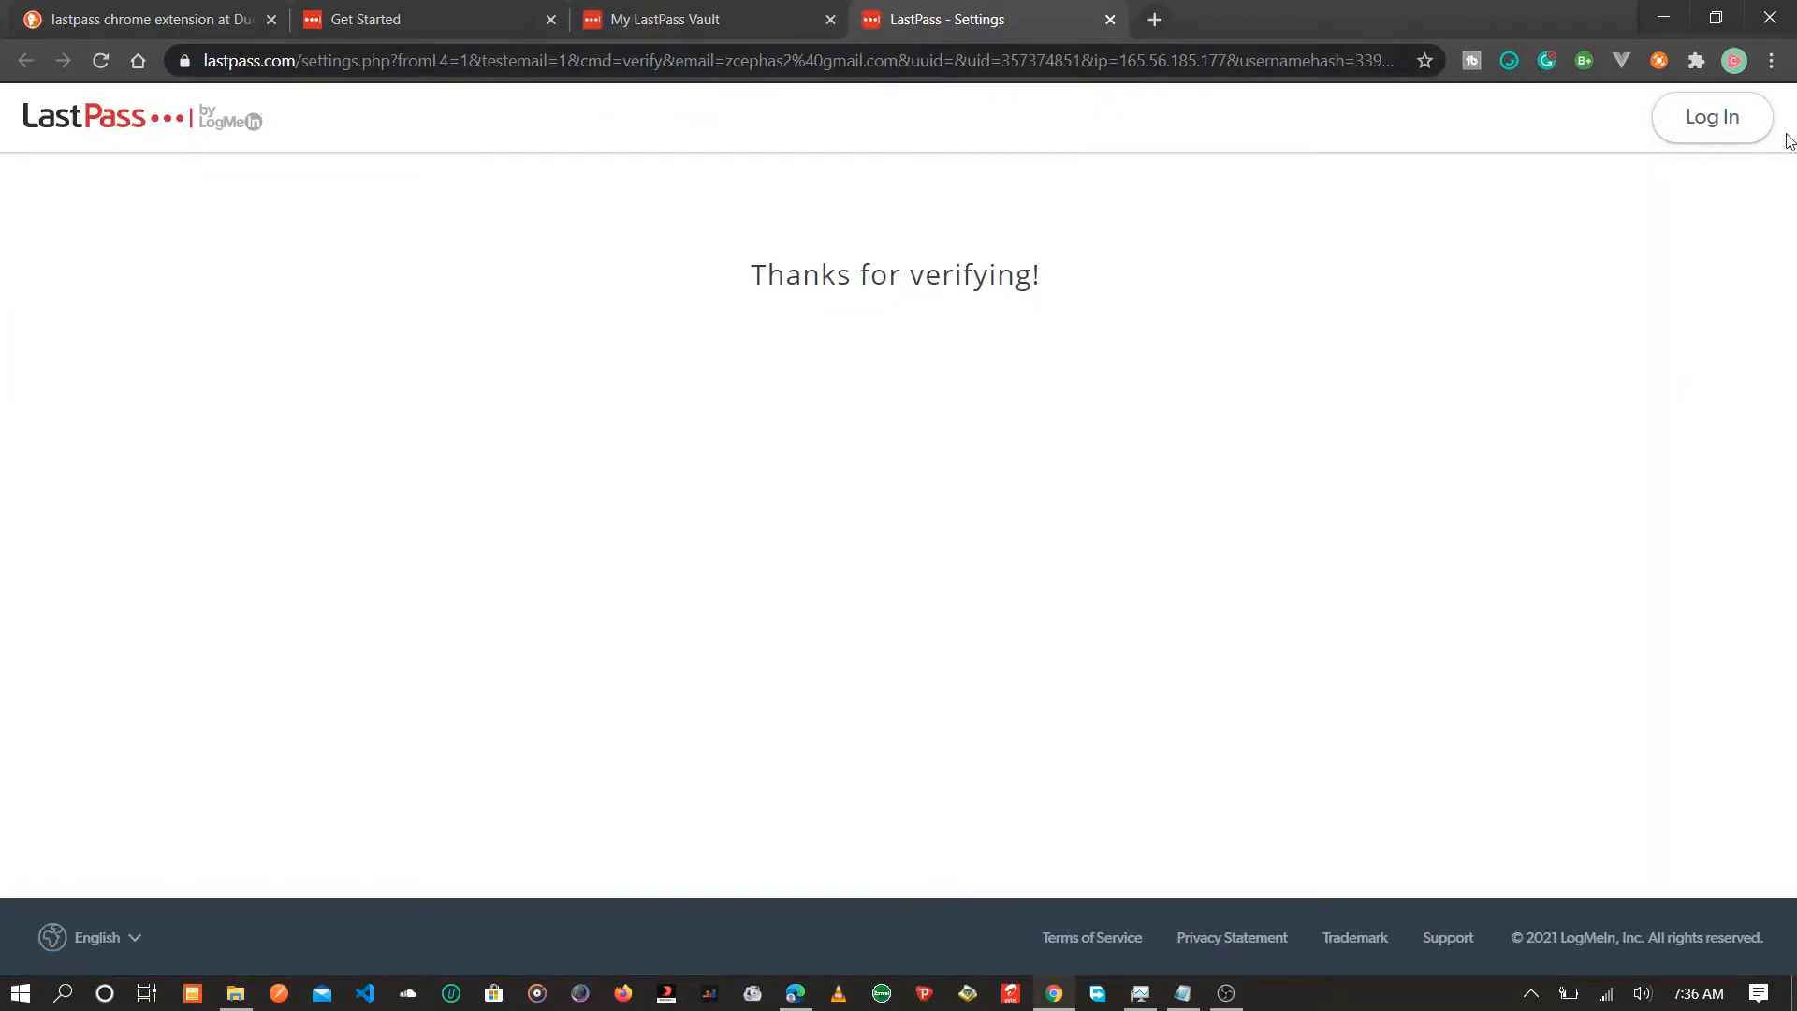
# - Go from the verification page to the LastPass sign-in, close the old vault login page and log in to the vault
pyautogui.click(1709, 135)
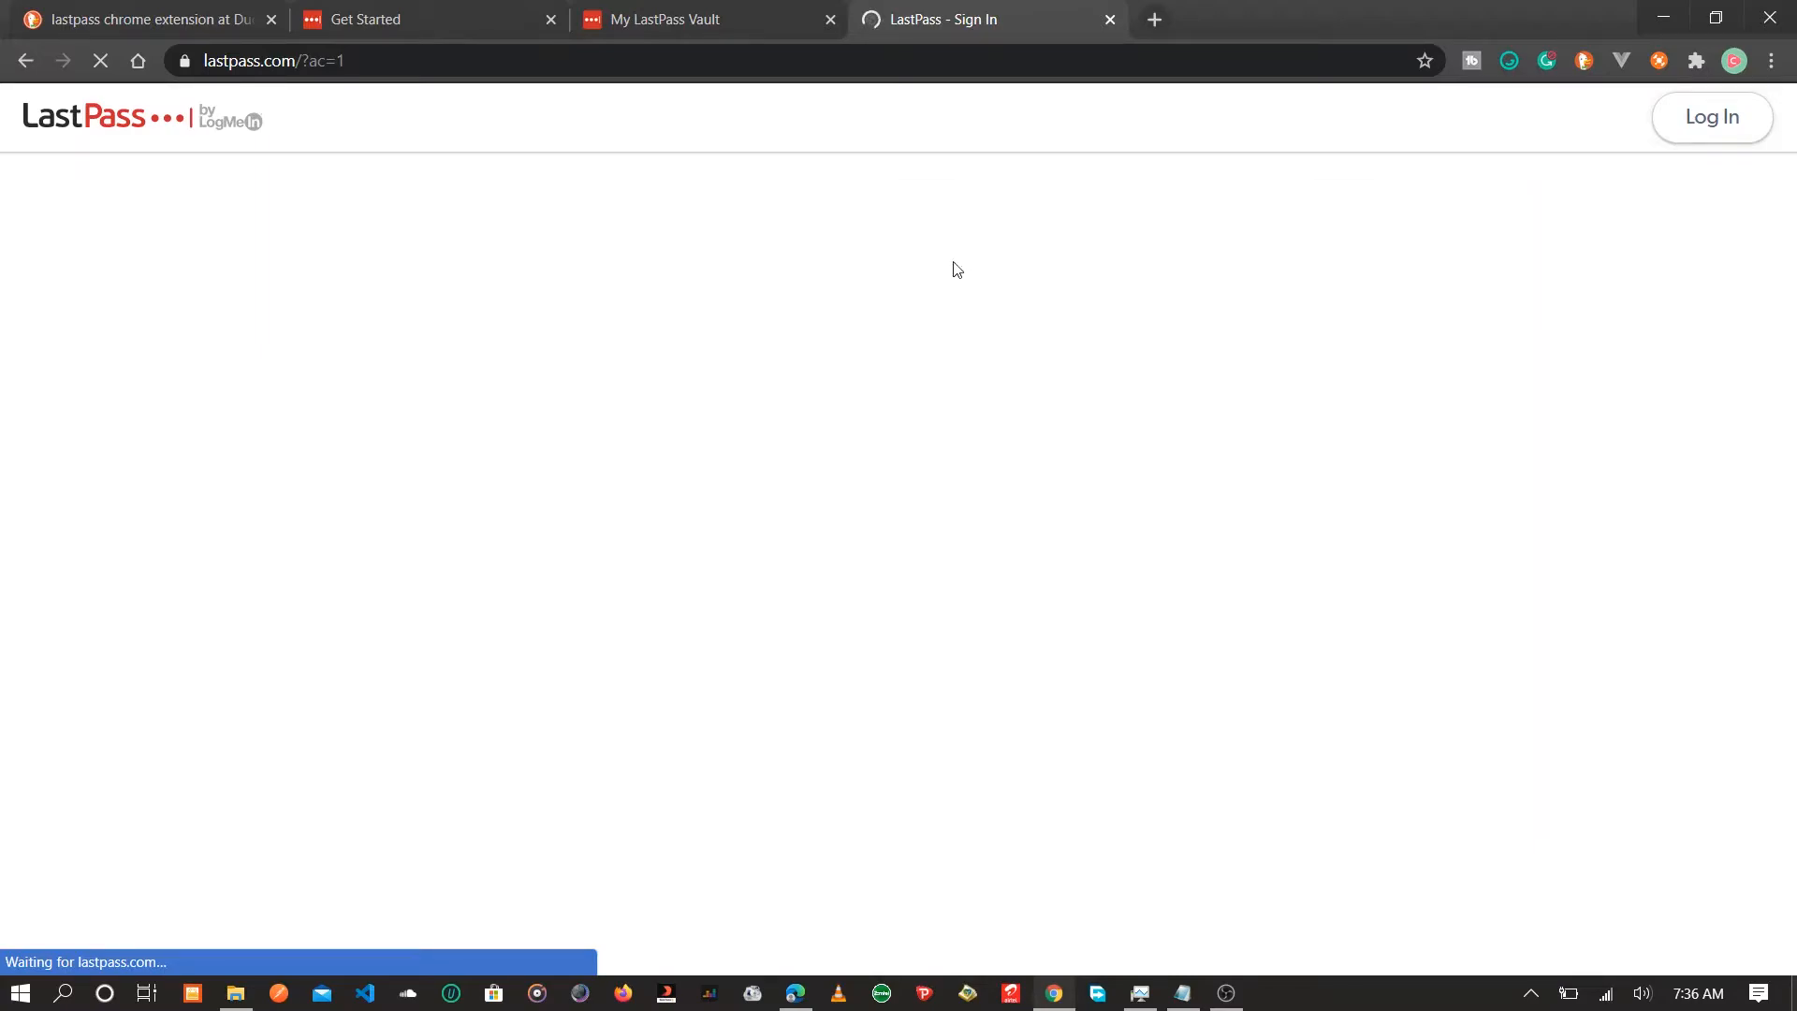
pyautogui.click(752, 28)
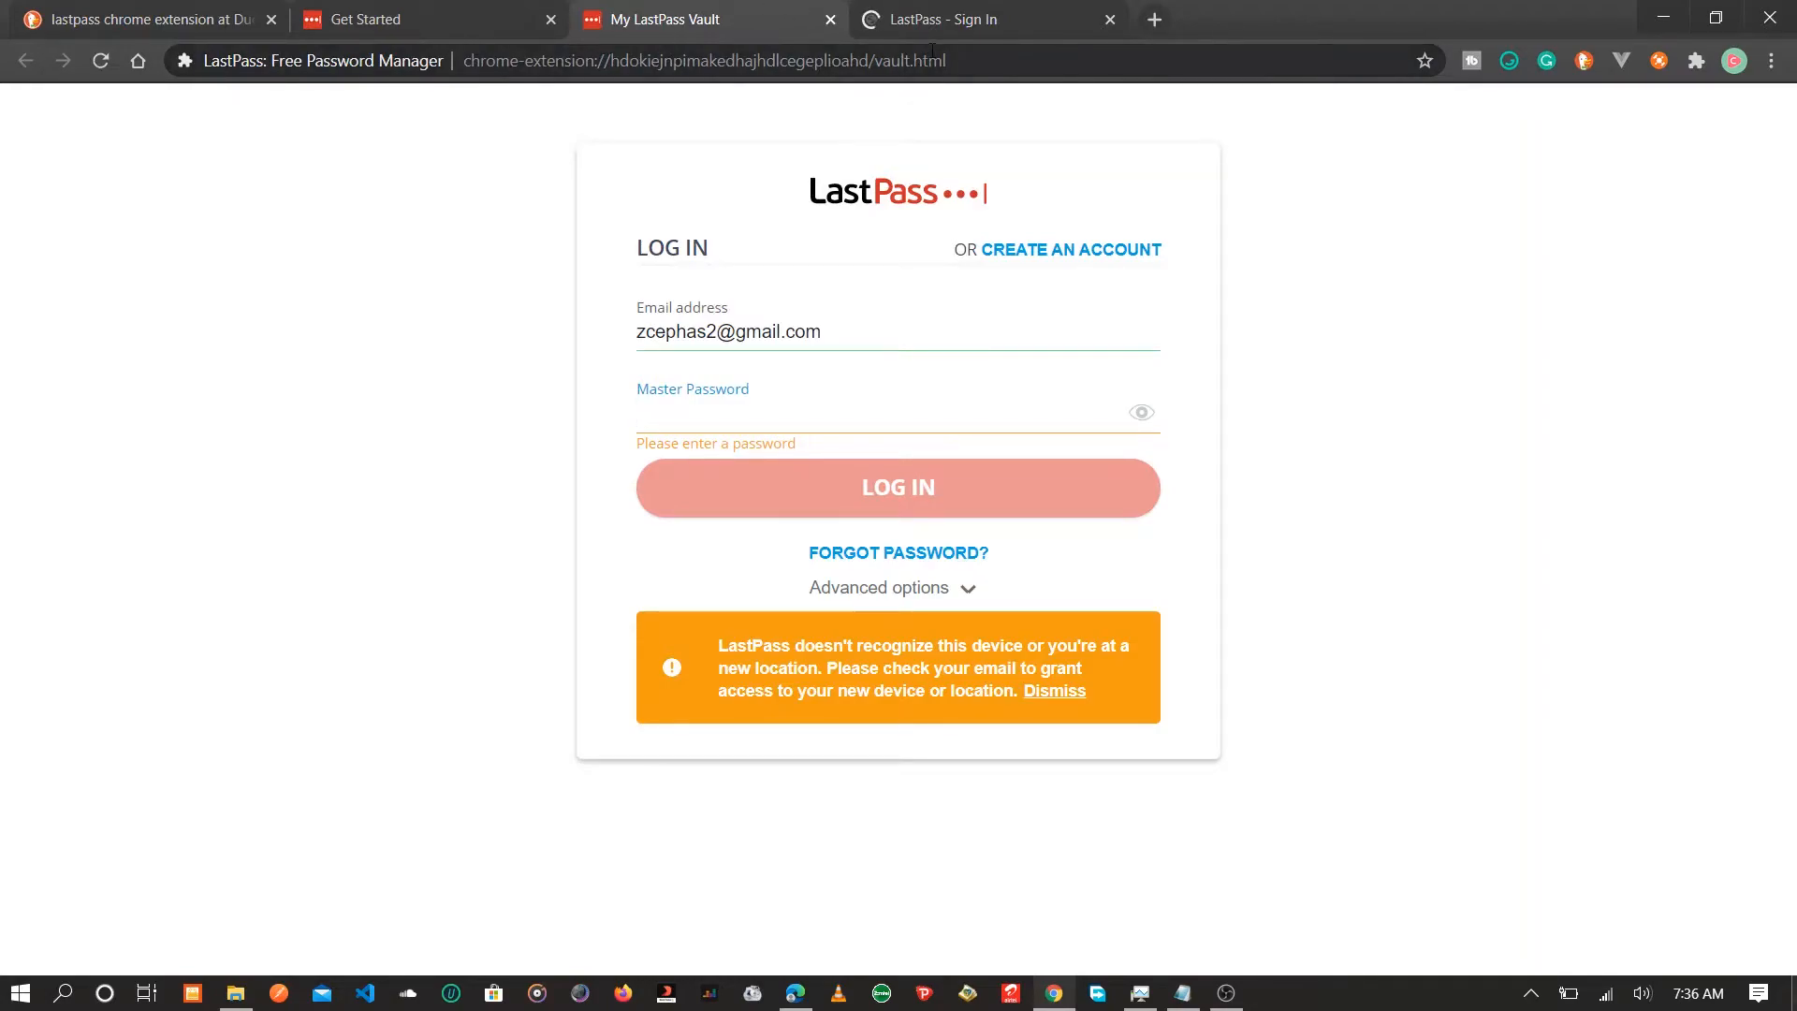
pyautogui.click(936, 11)
pyautogui.click(796, 20)
pyautogui.click(856, 28)
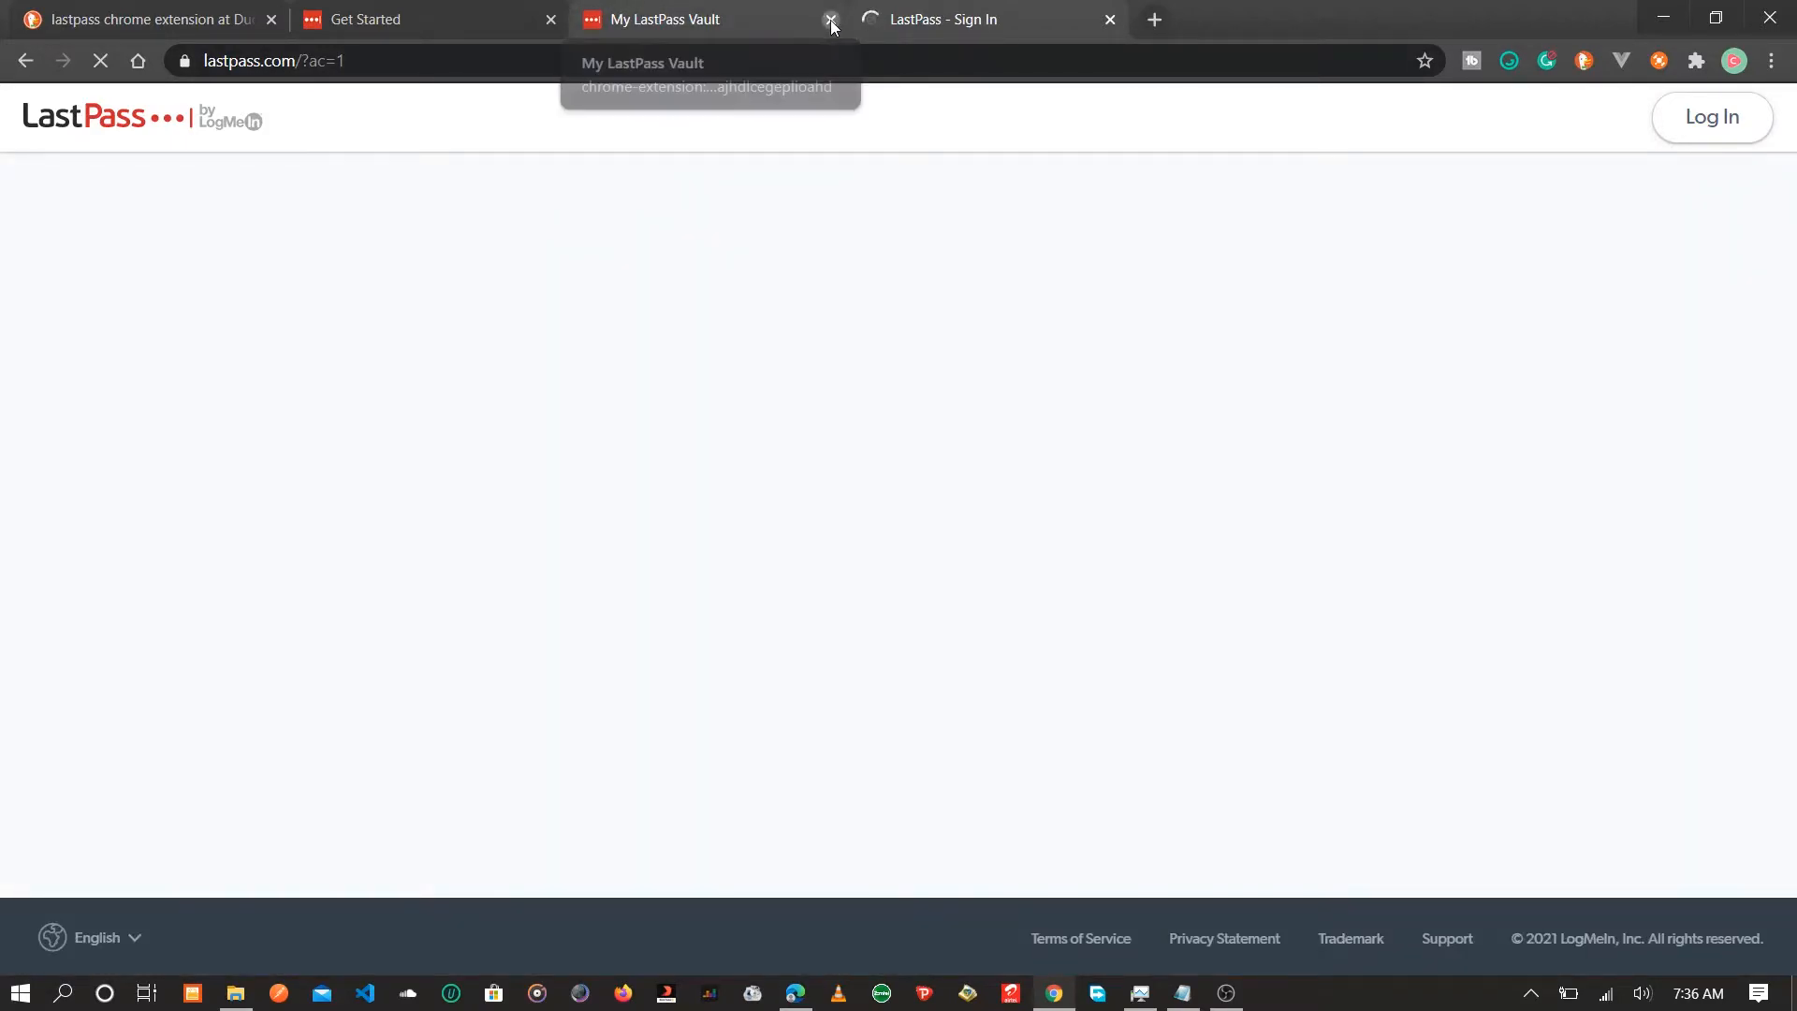
pyautogui.click(829, 20)
pyautogui.click(964, 563)
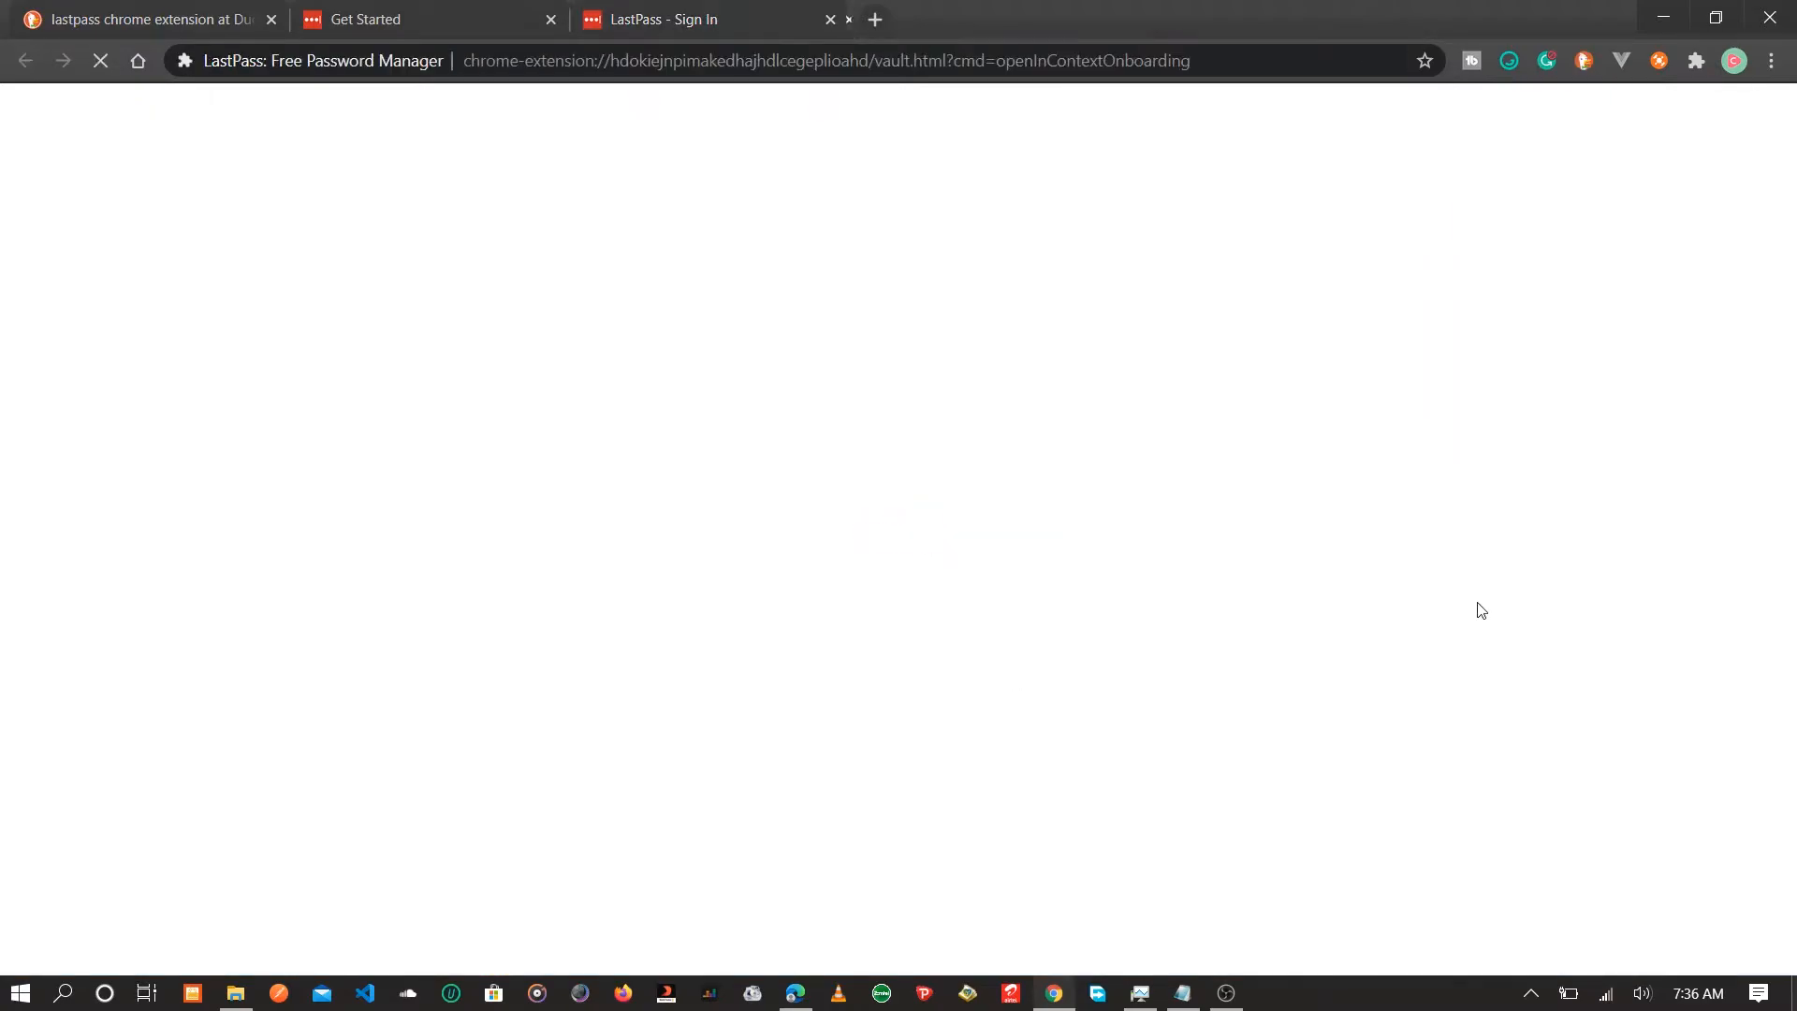
pyautogui.click(644, 12)
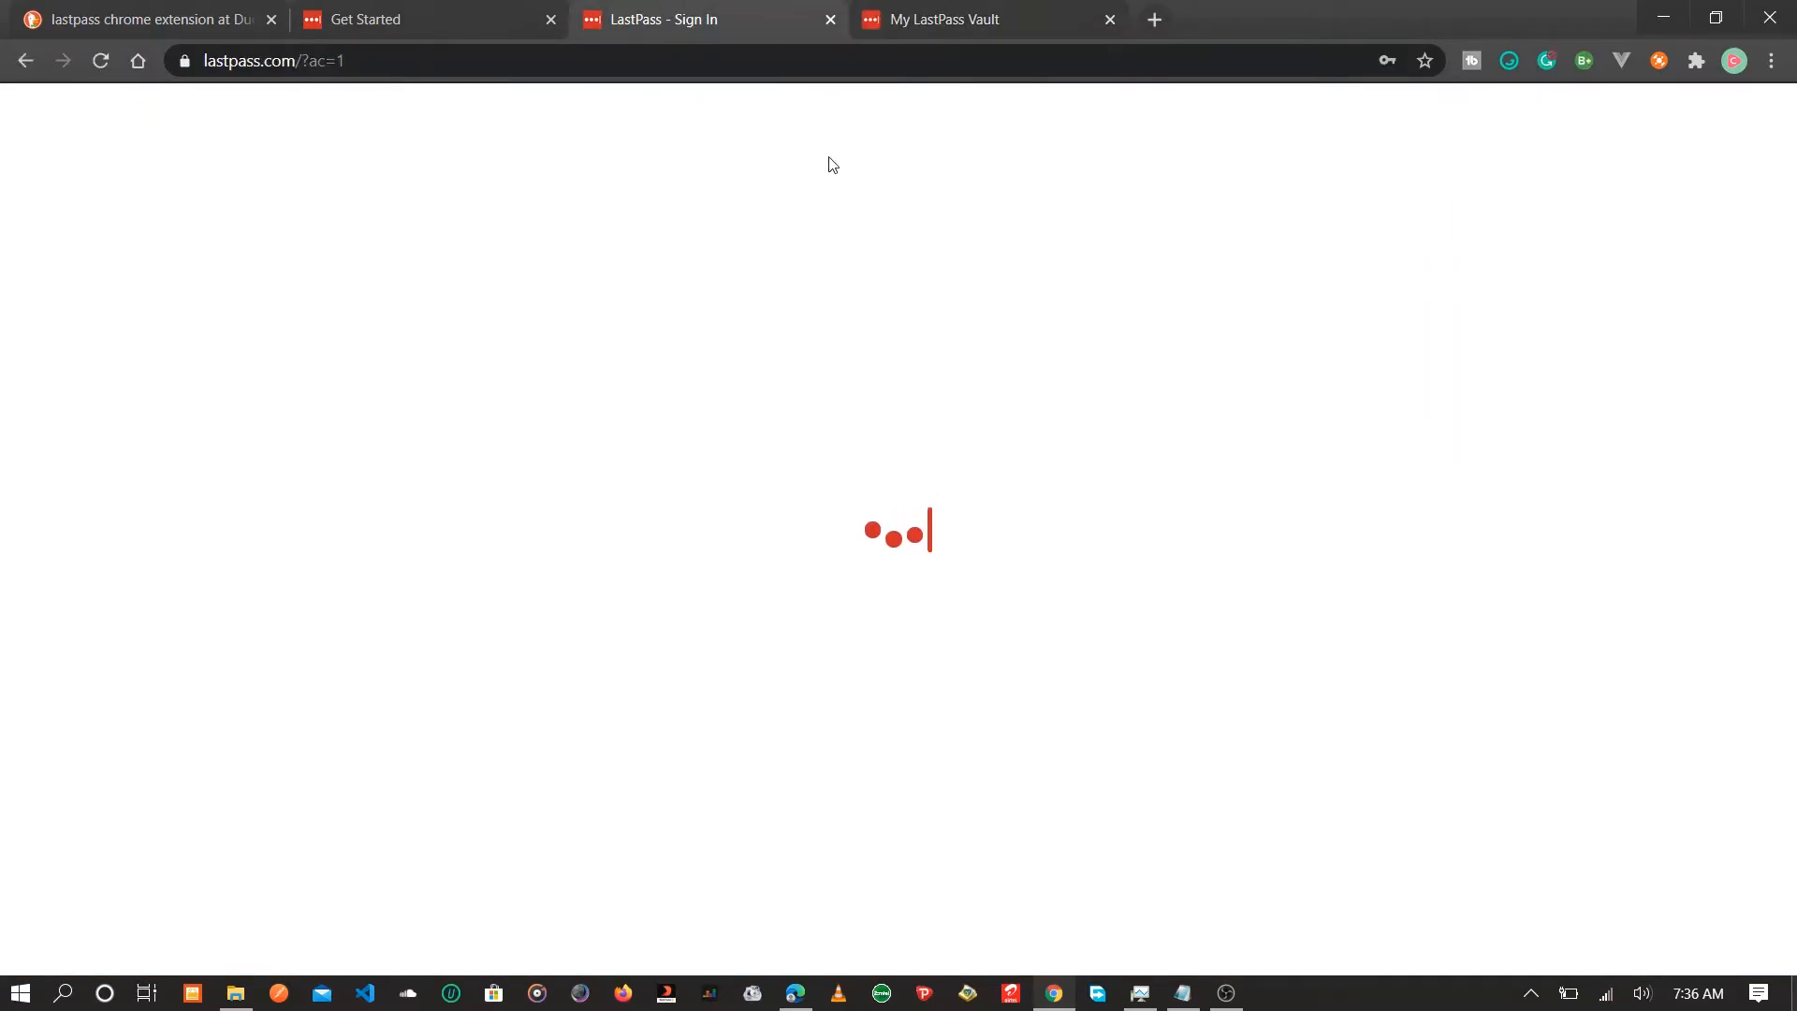
pyautogui.click(936, 17)
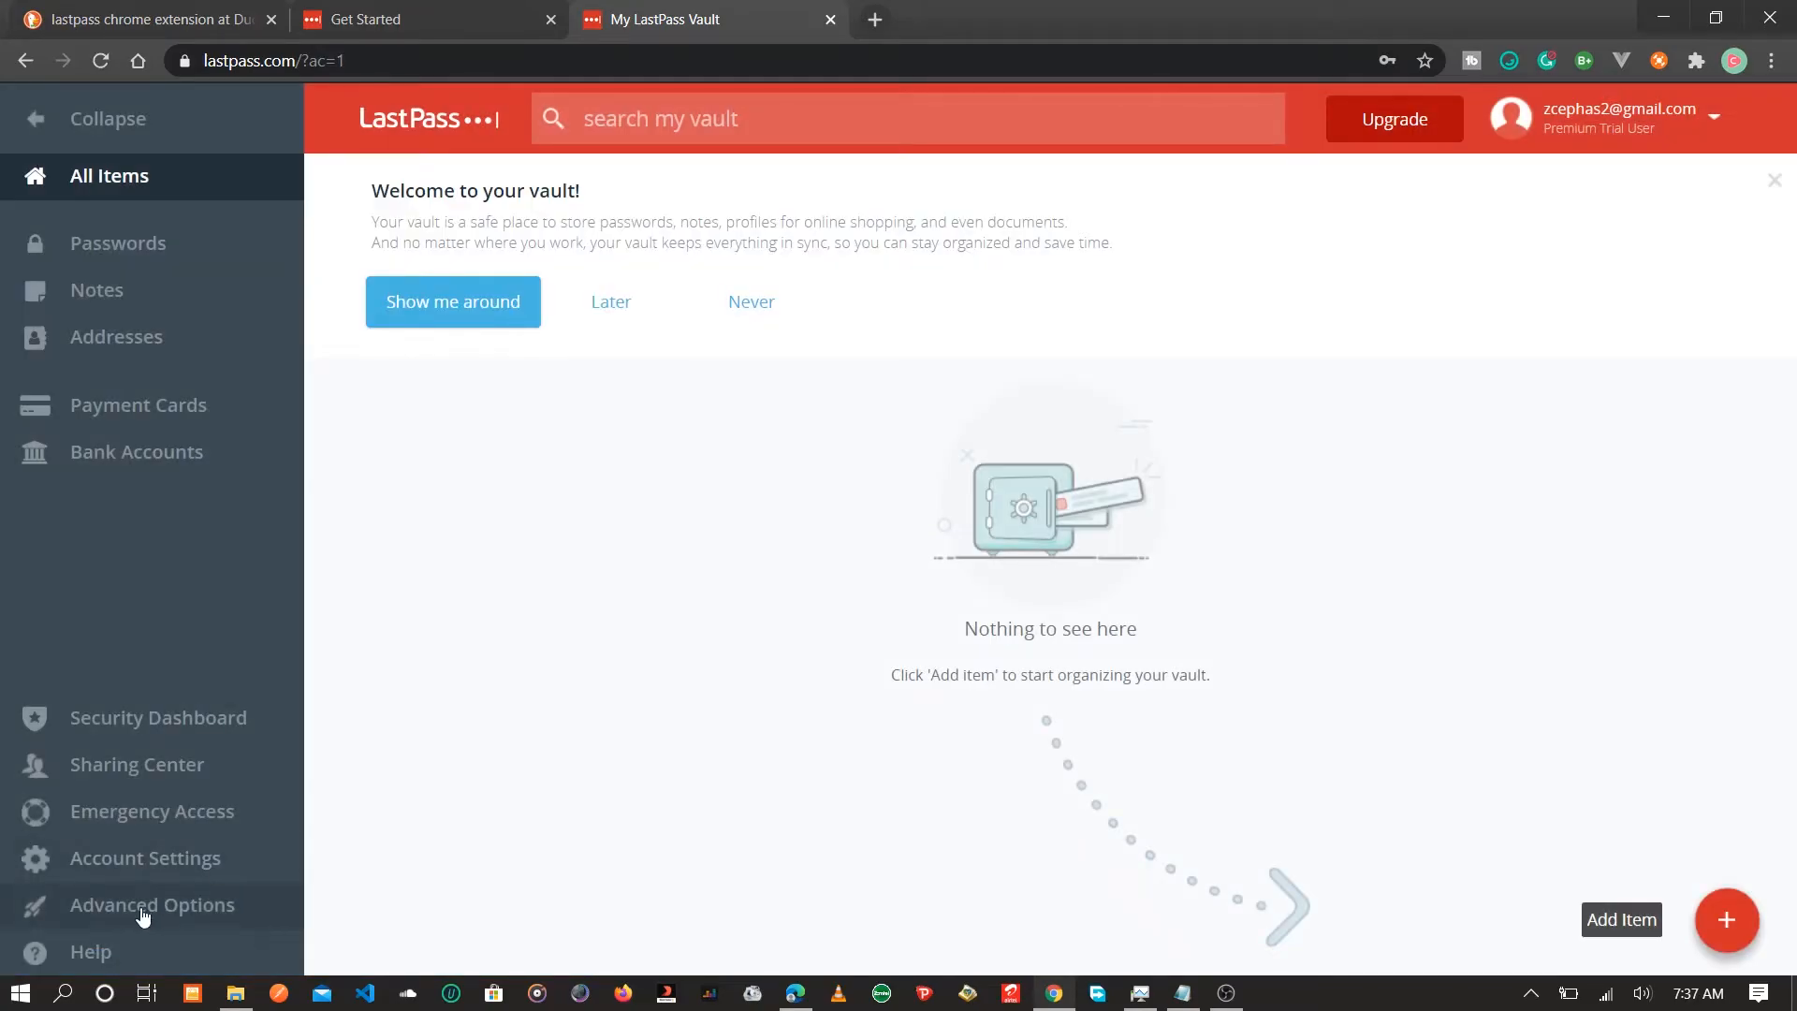
# - On the vault's import page, set the source to Chrome Password Manager and try uploading without choosing a file
pyautogui.click(145, 914)
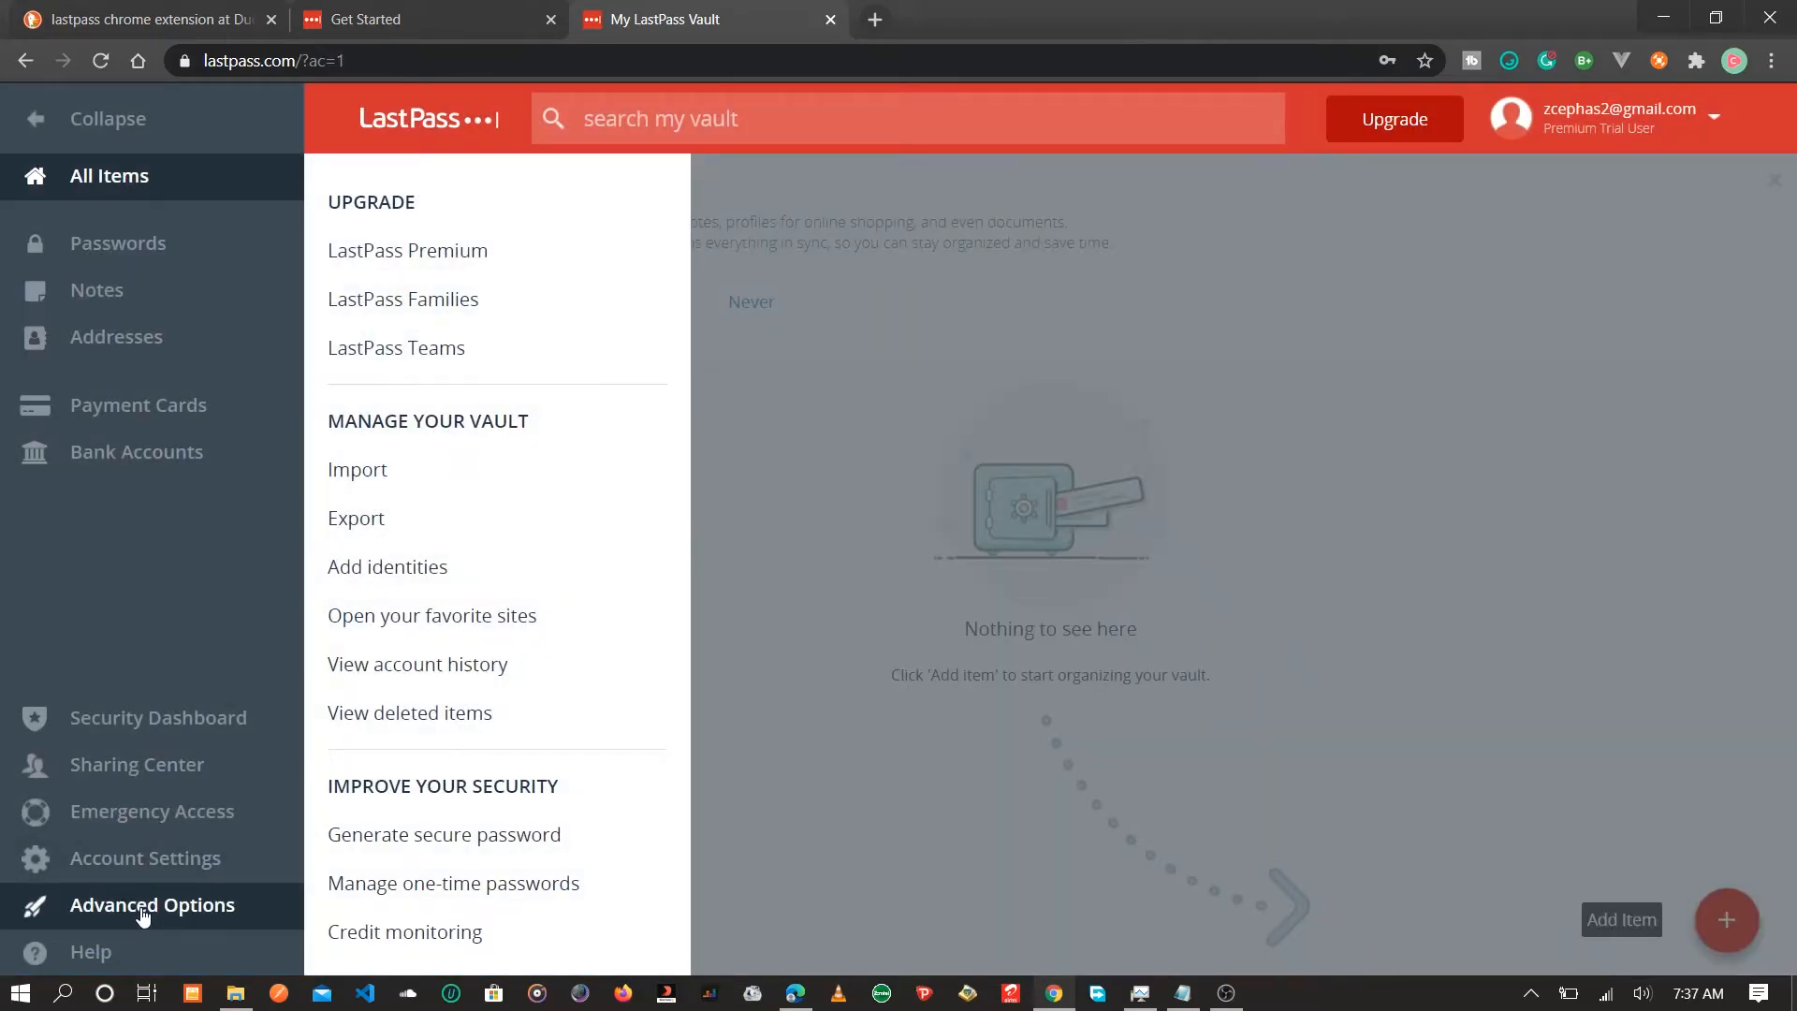
pyautogui.click(383, 475)
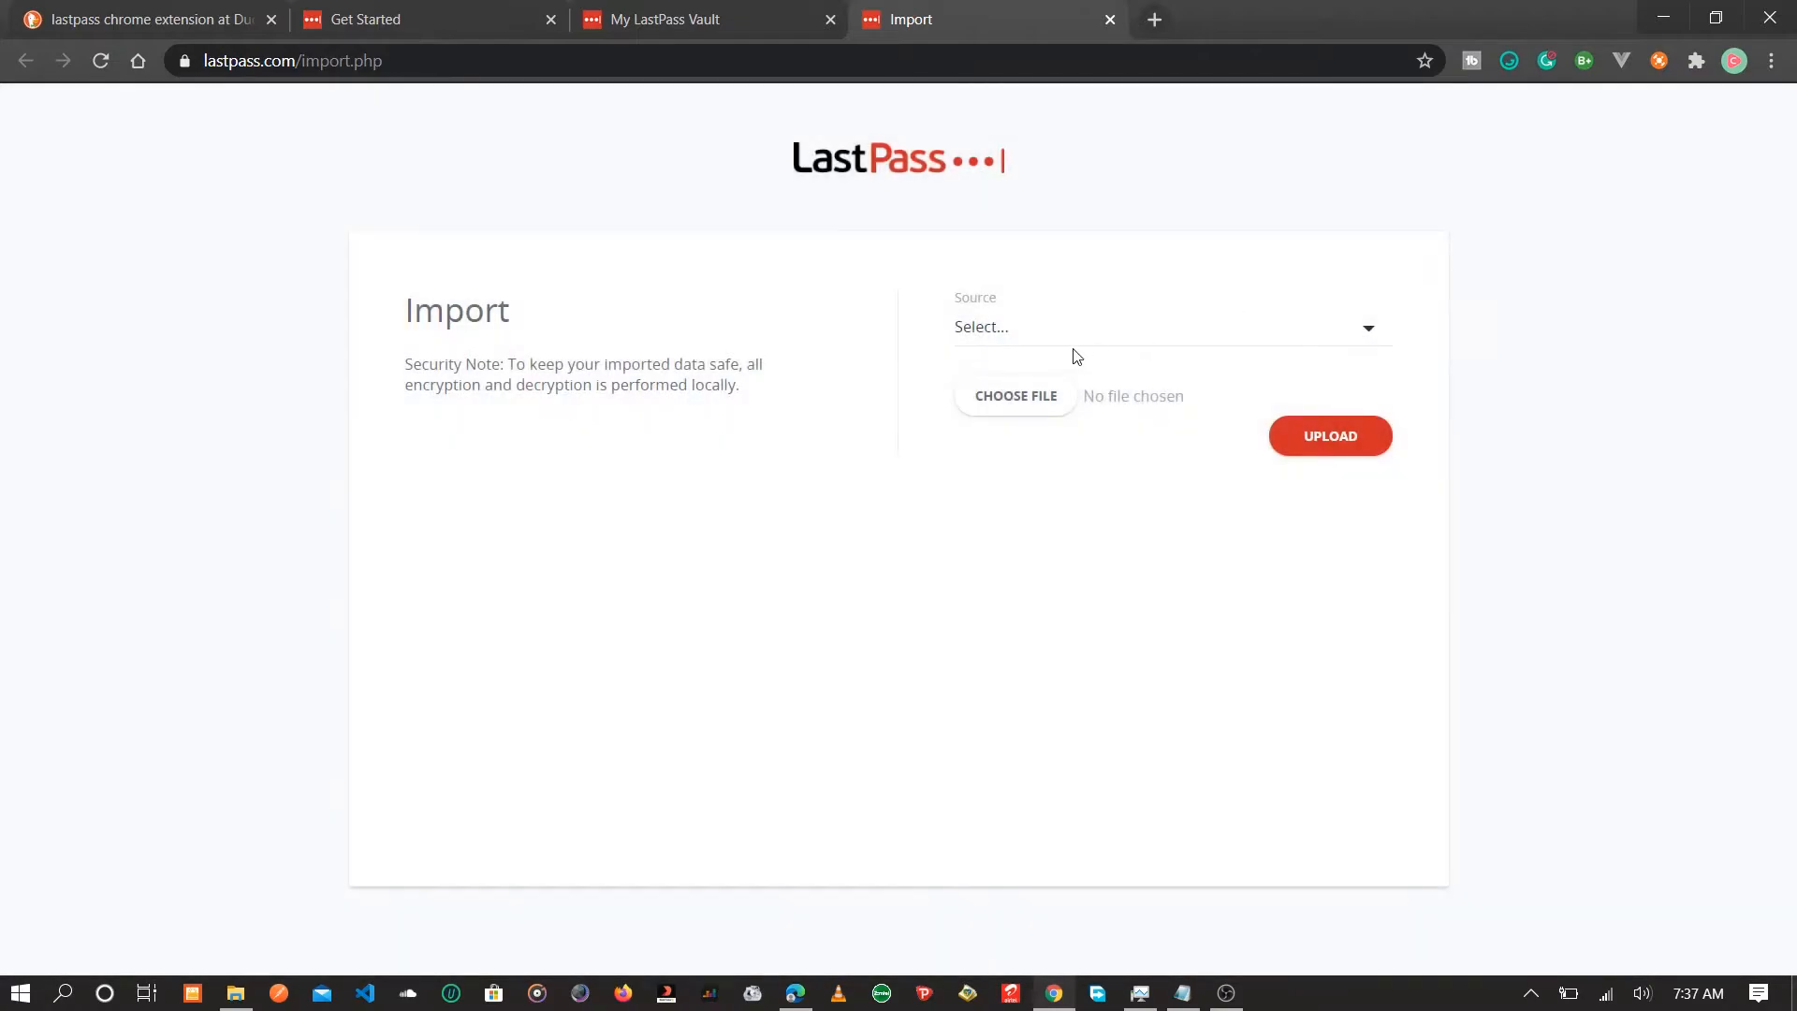
pyautogui.click(1370, 331)
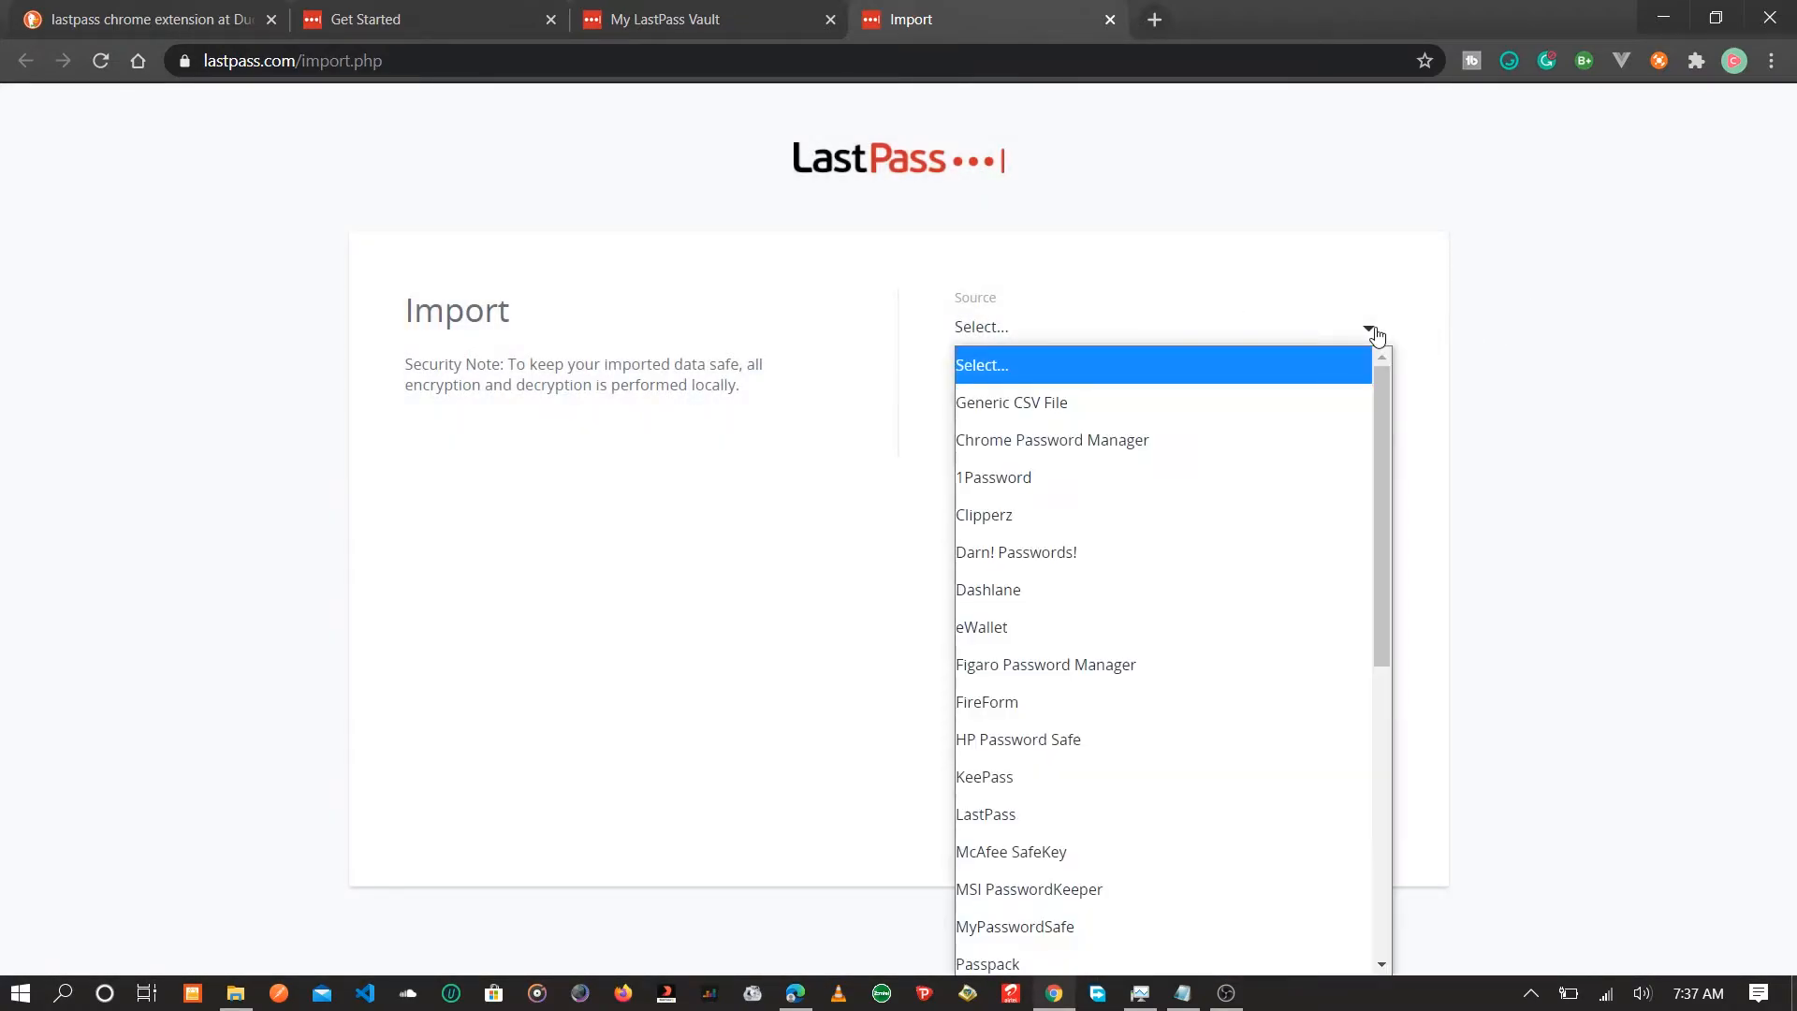
pyautogui.click(1159, 444)
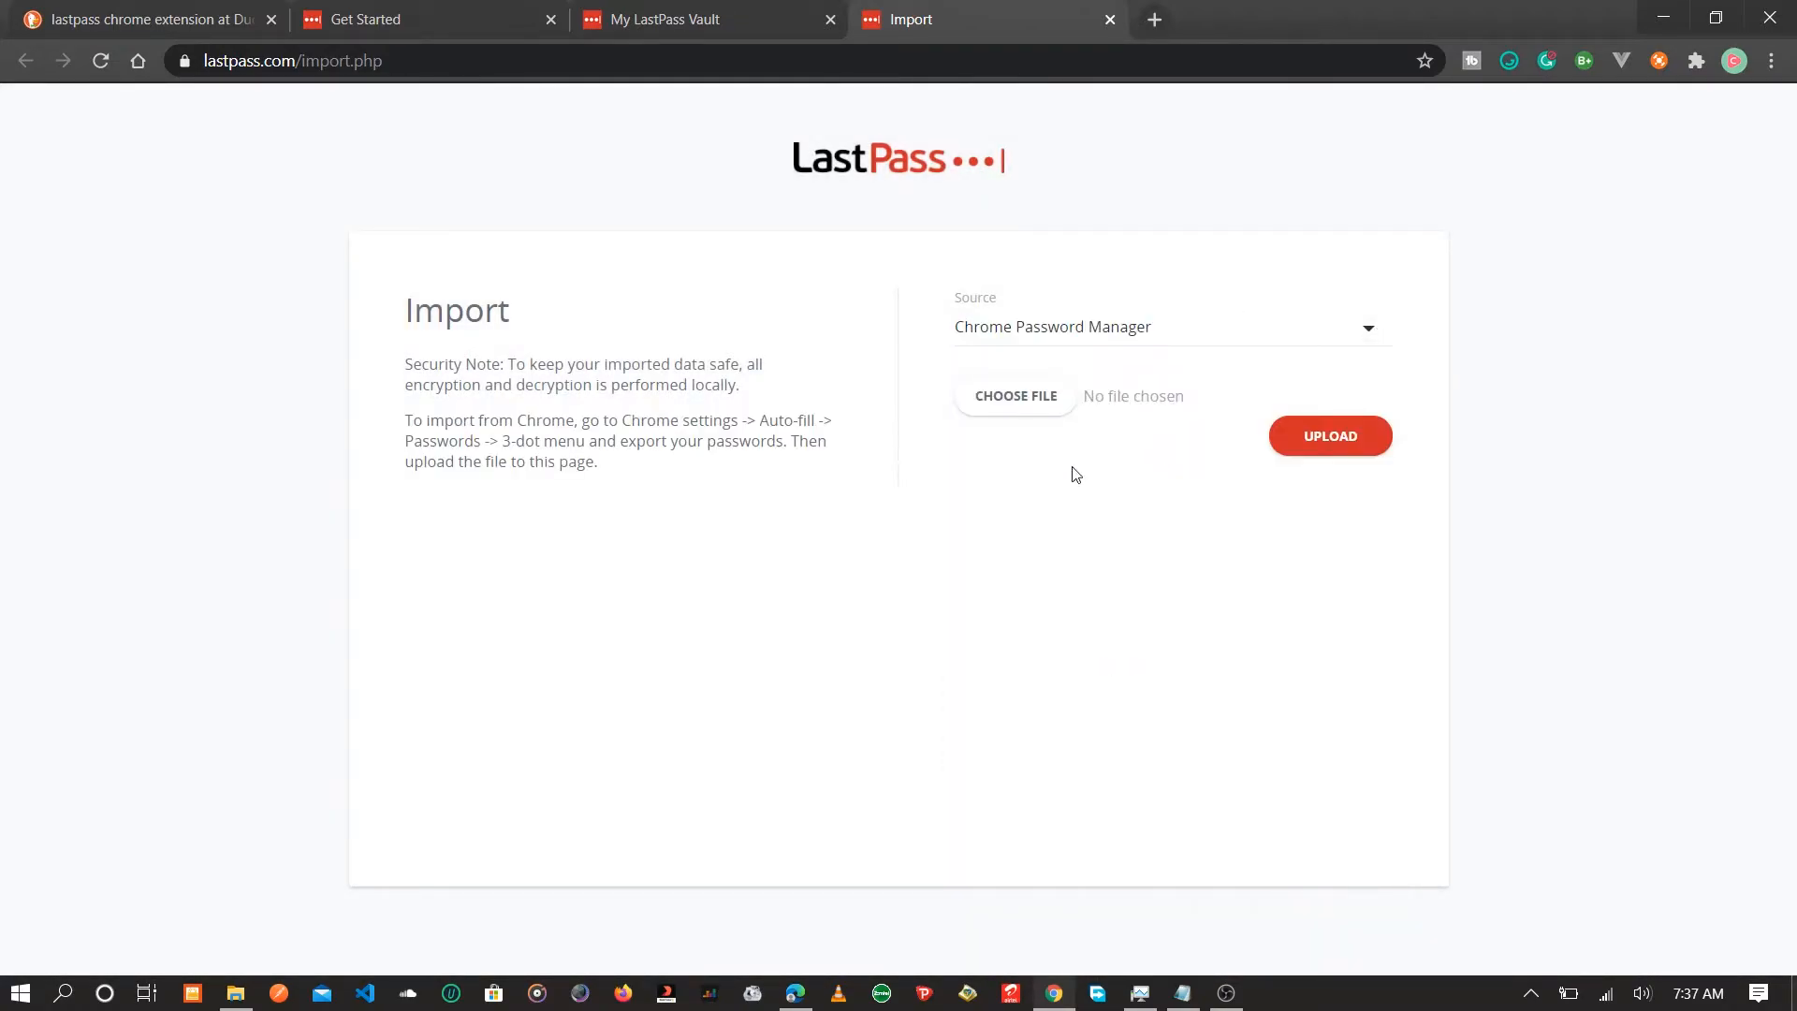
pyautogui.click(1304, 456)
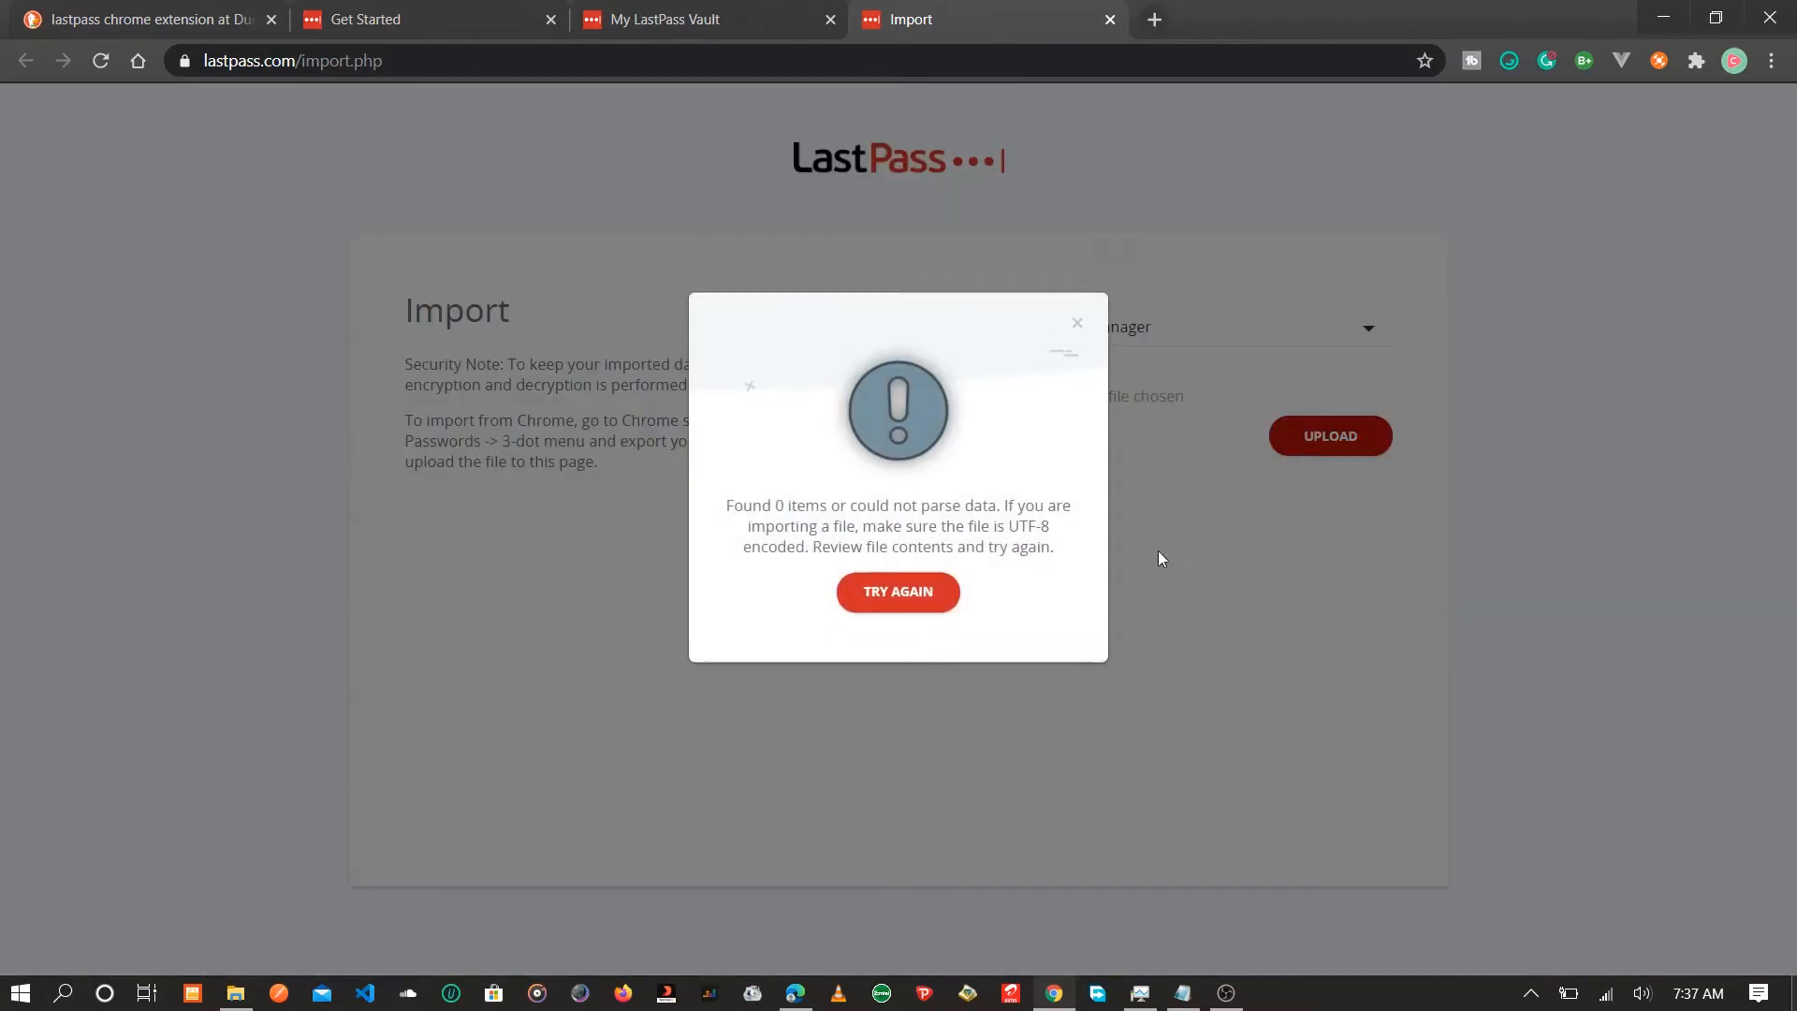
pyautogui.click(939, 601)
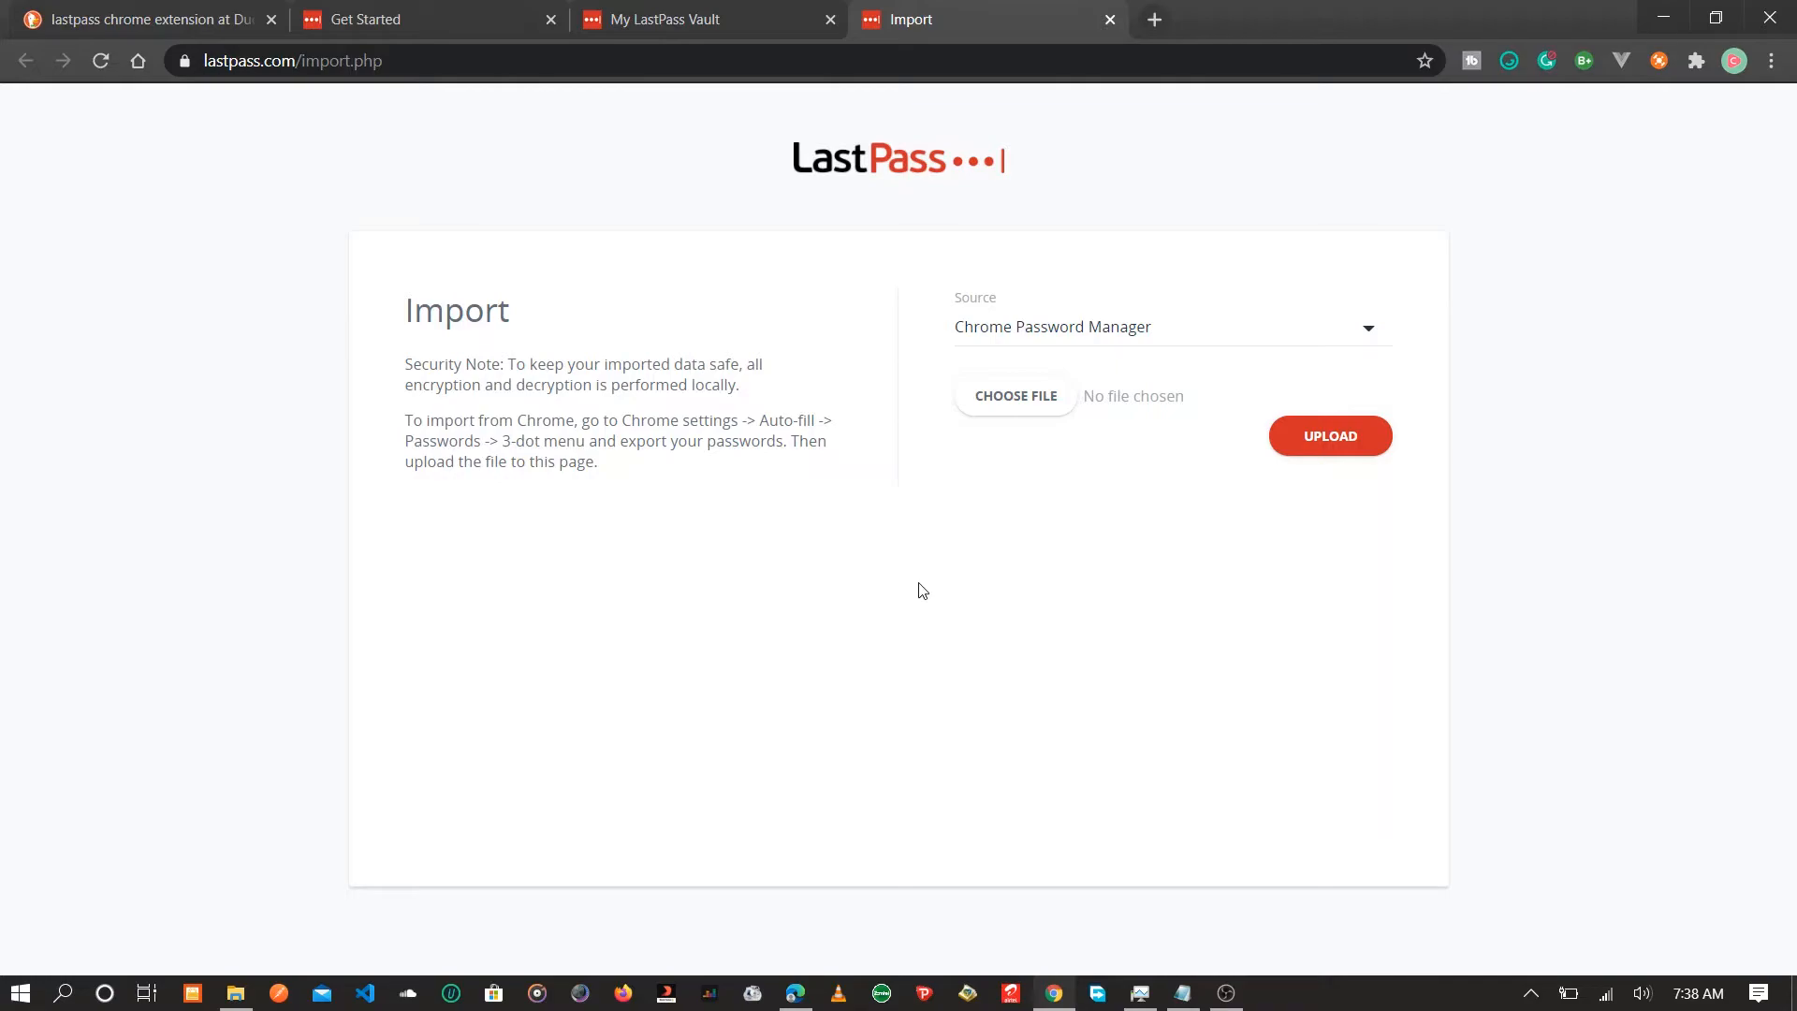
# - Open the saved passwords section of the Chrome settings in a new tab
pyautogui.click(1158, 23)
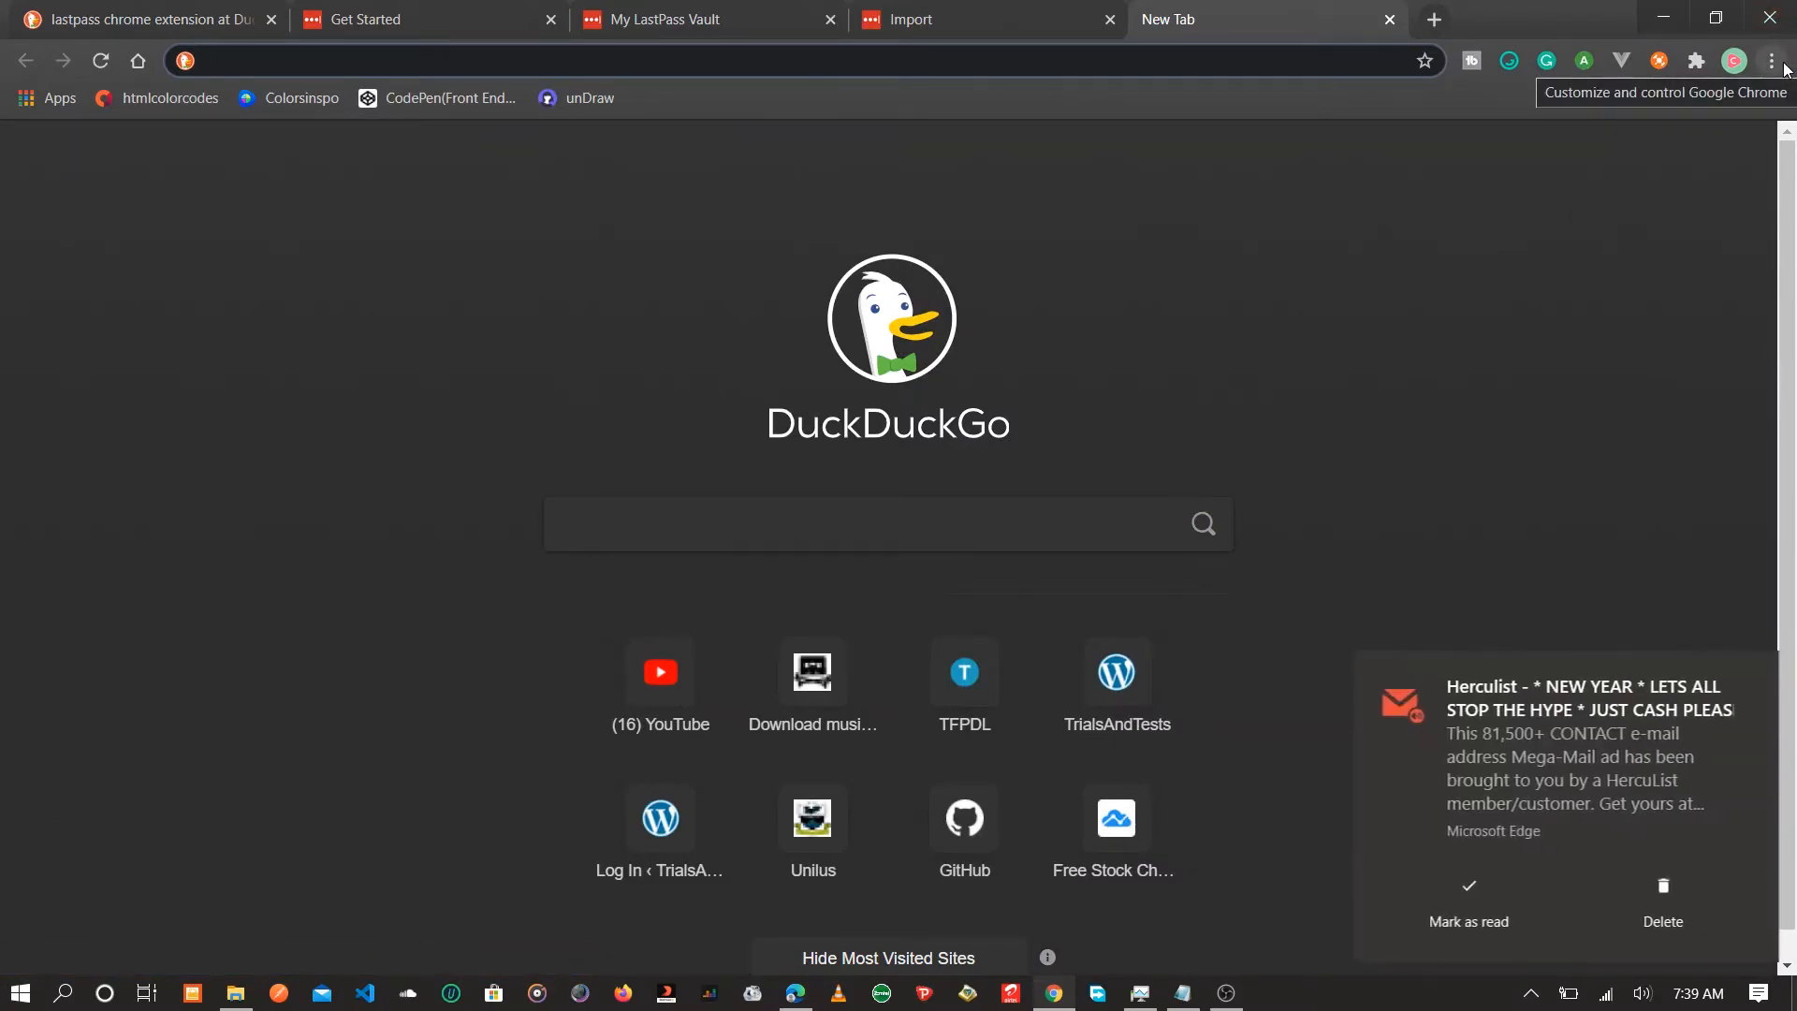
pyautogui.click(1784, 65)
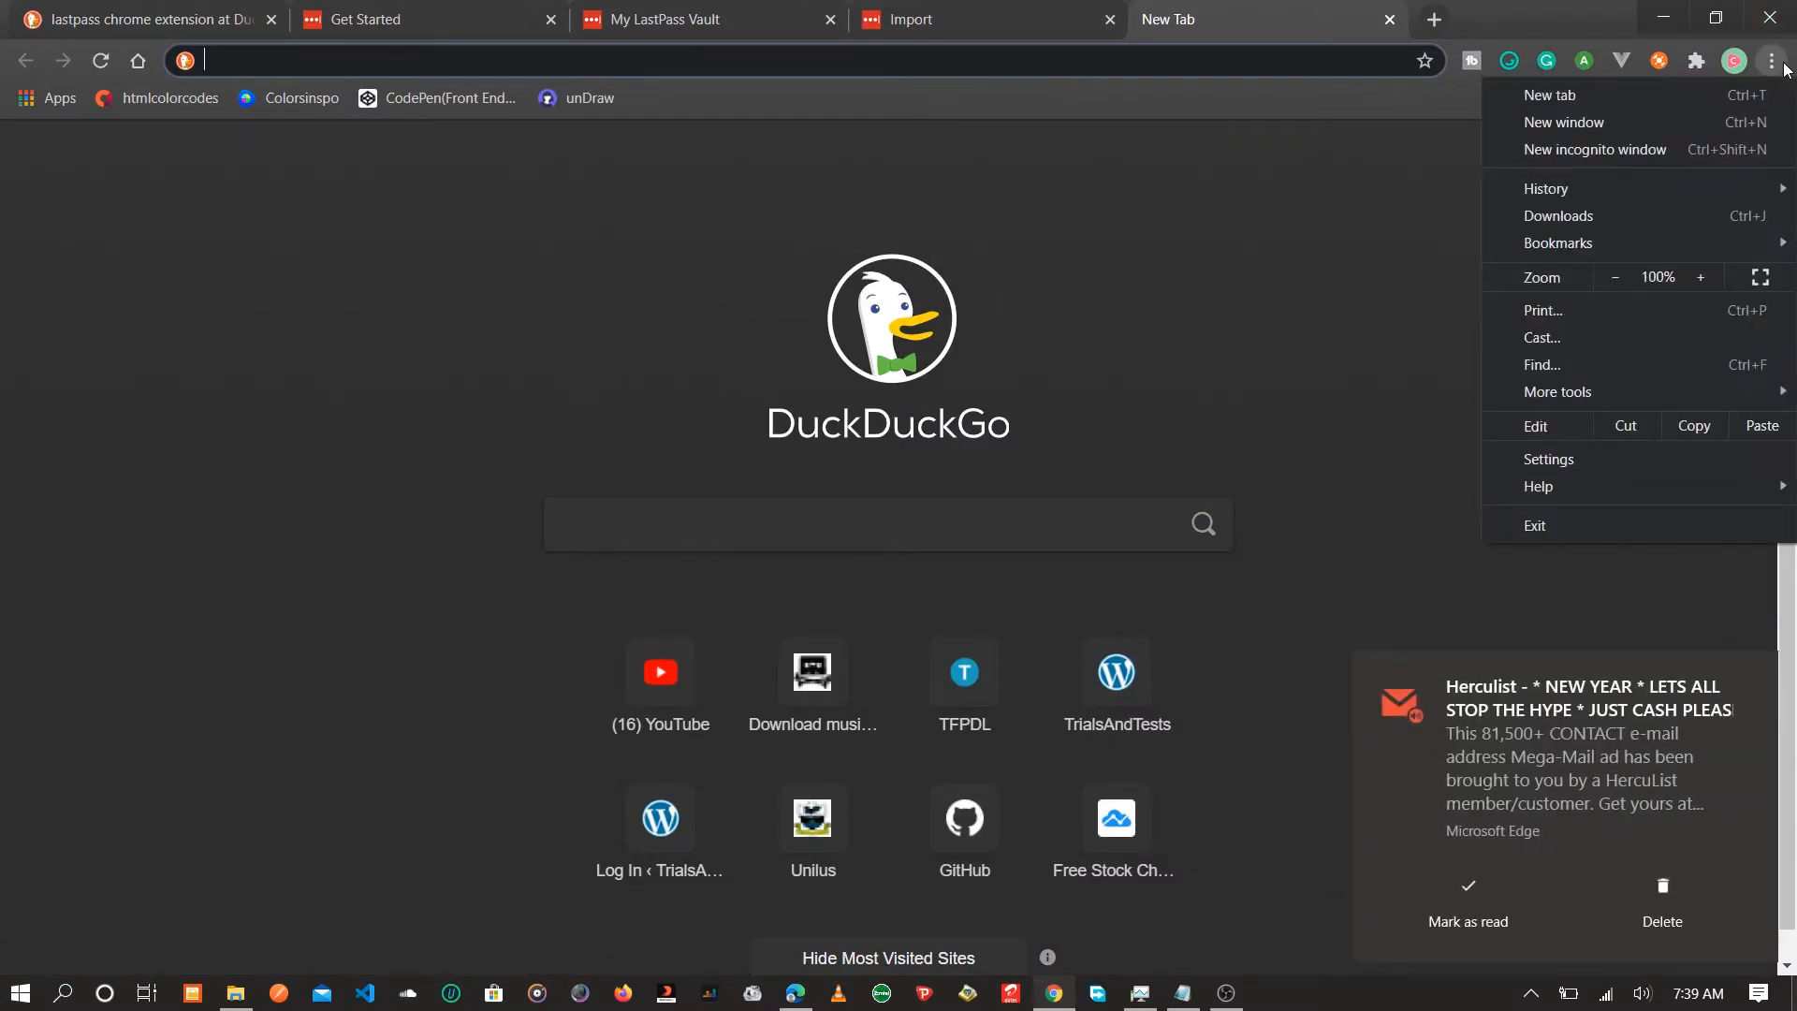
pyautogui.click(1529, 455)
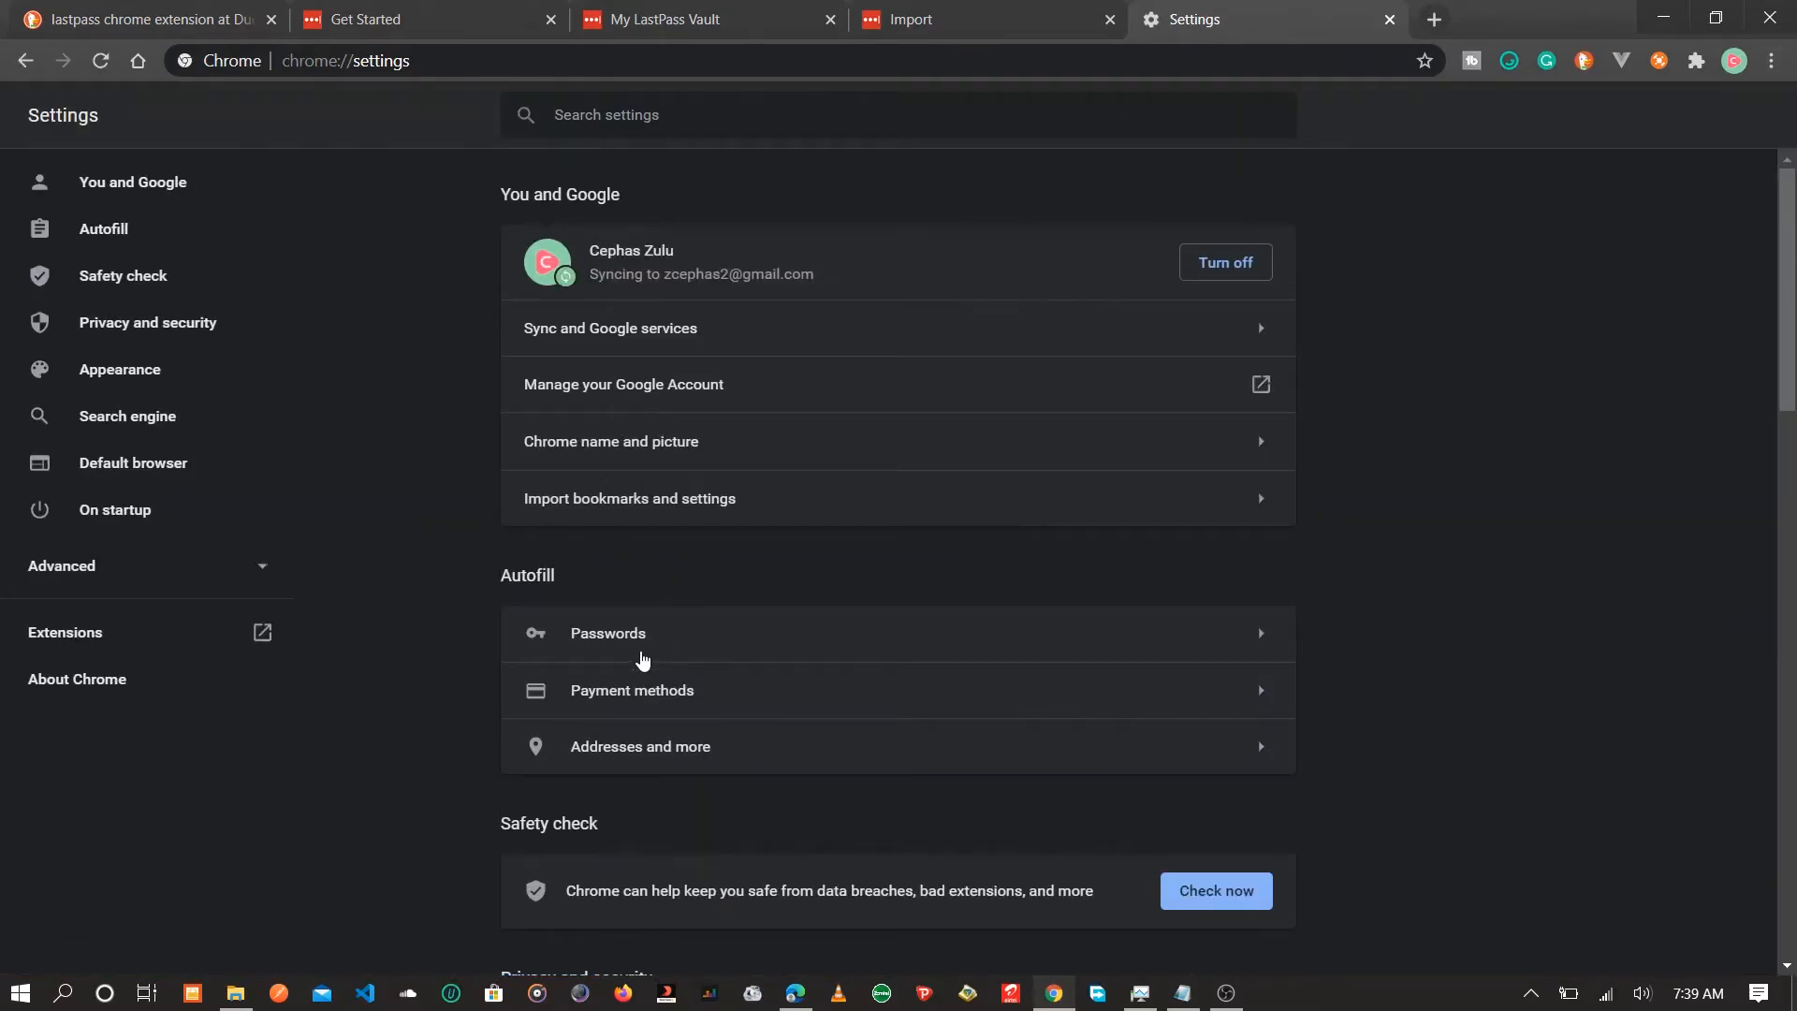
pyautogui.click(636, 646)
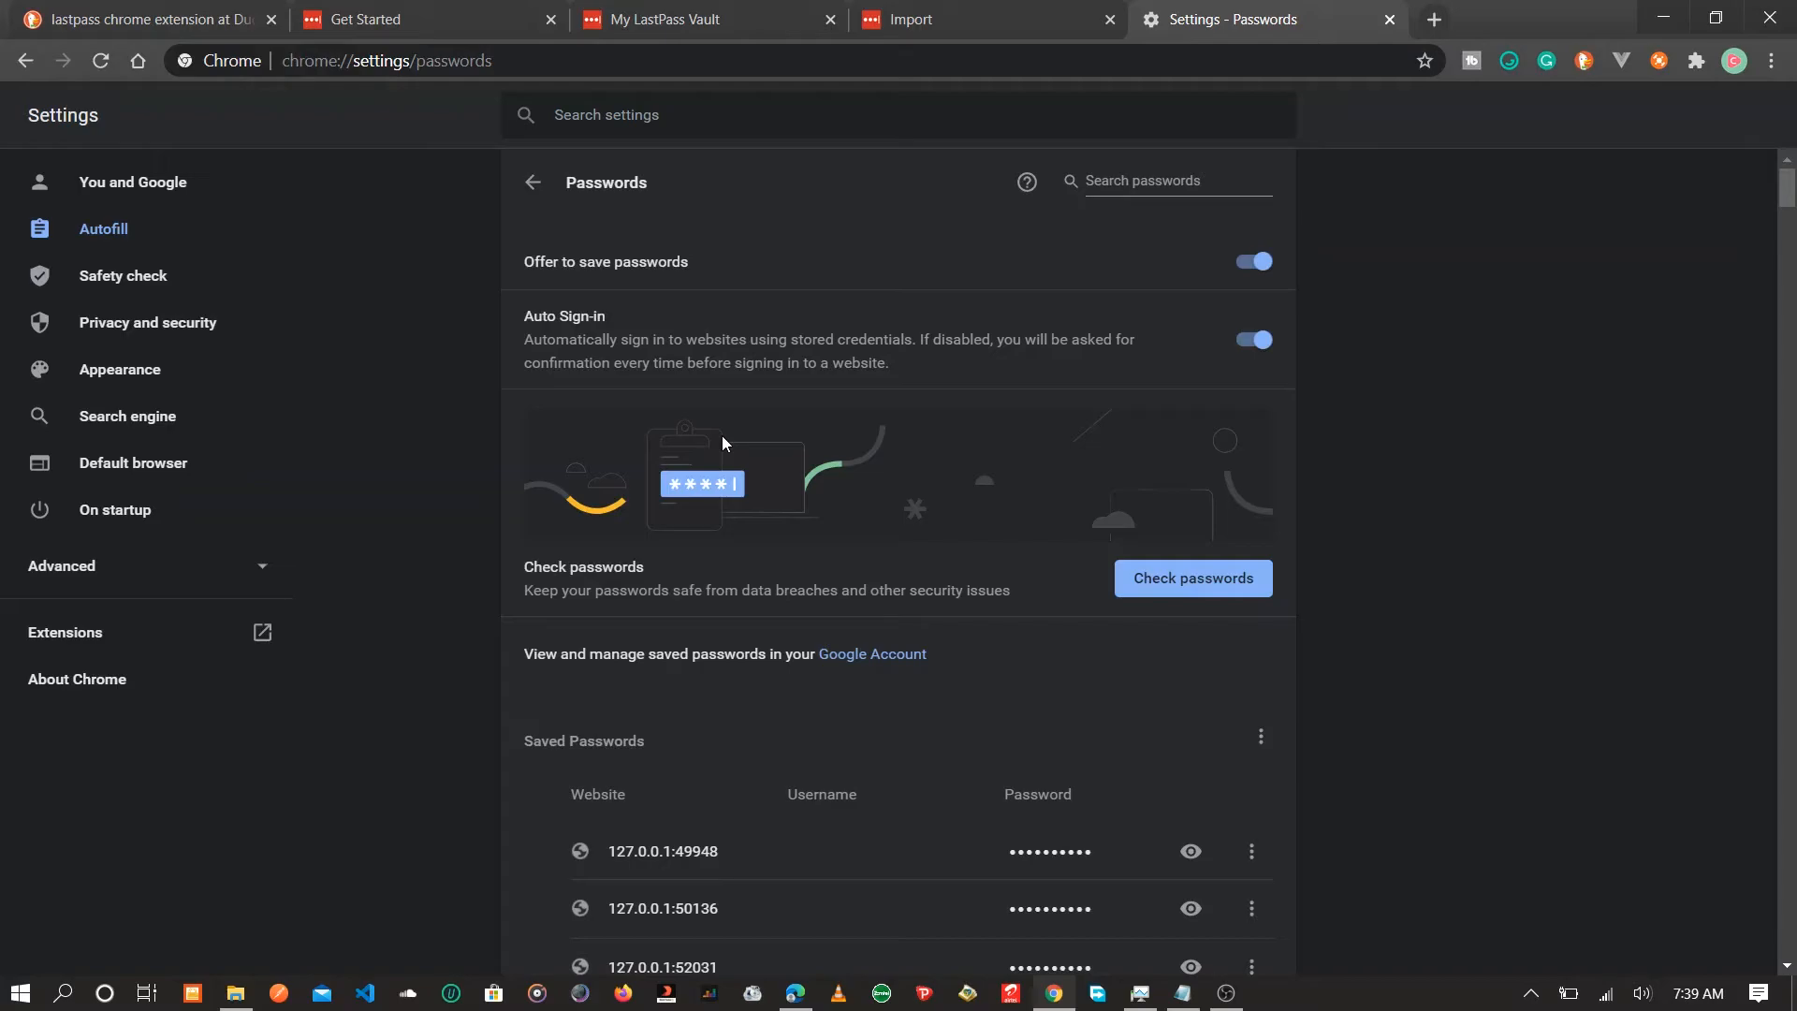
# - Go to the Google Account Password Manager, dismiss its welcome message and open its settings with the password export option
pyautogui.click(855, 658)
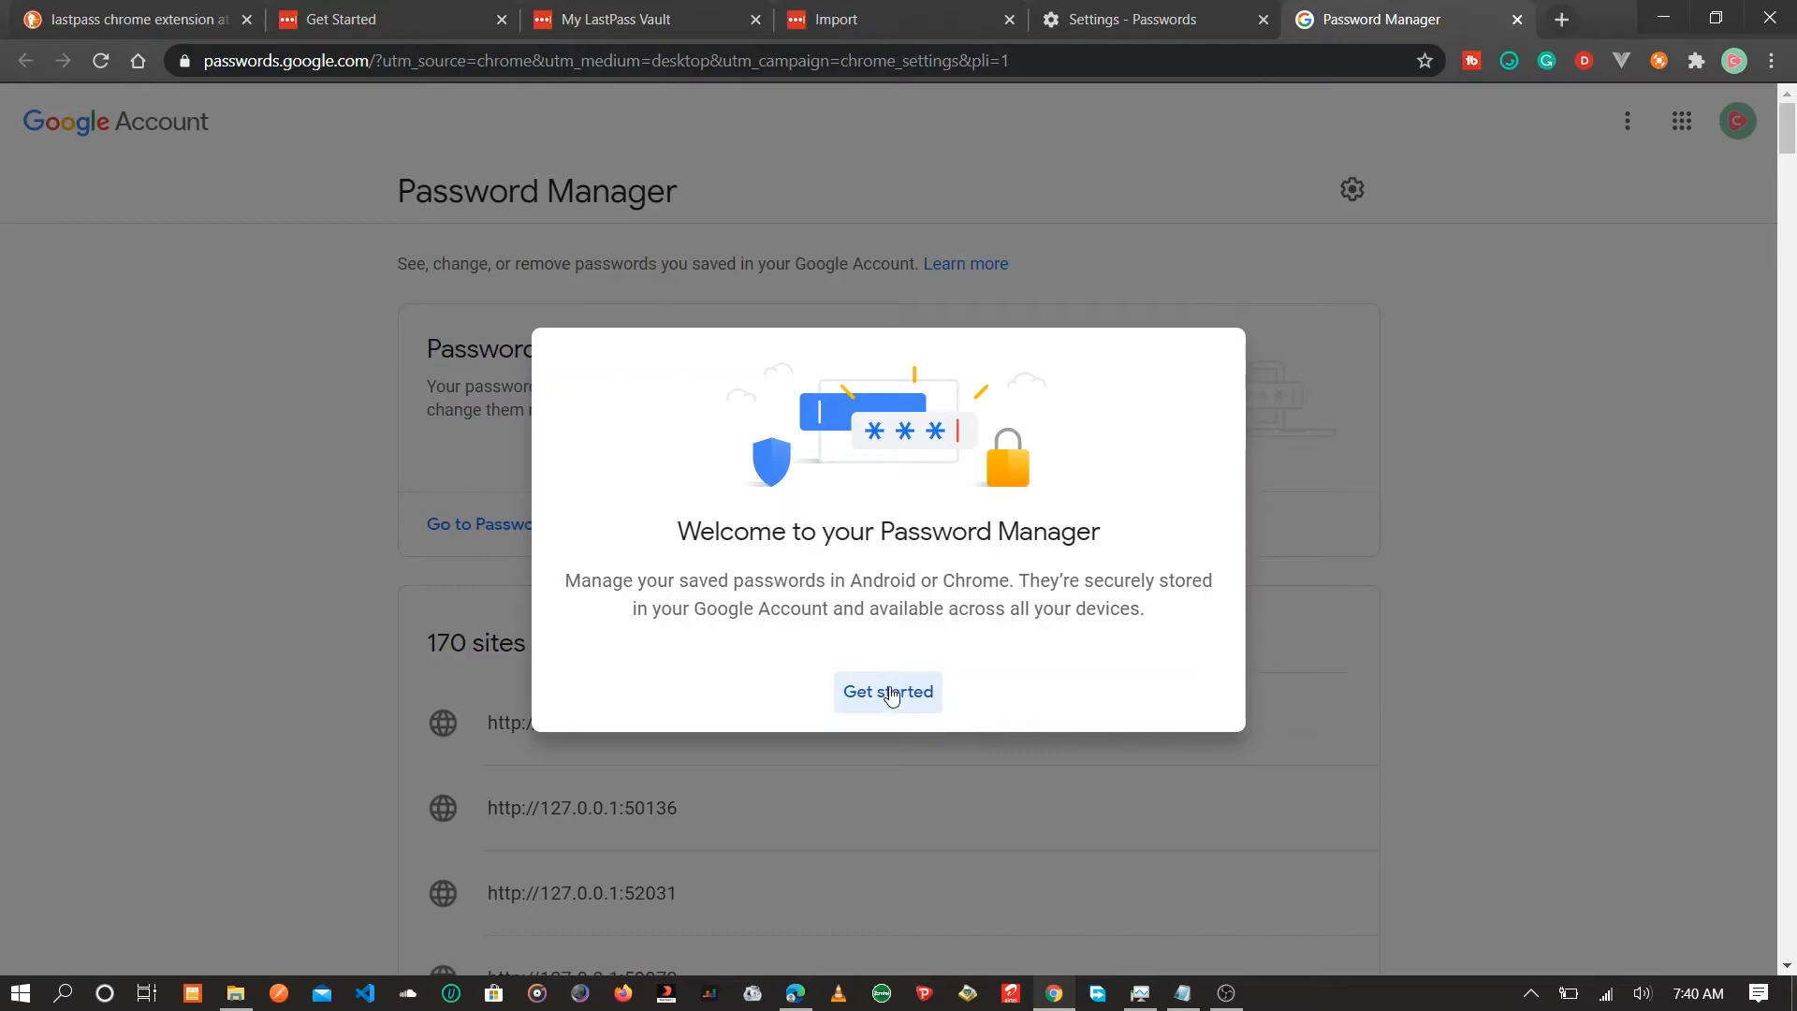
pyautogui.click(888, 704)
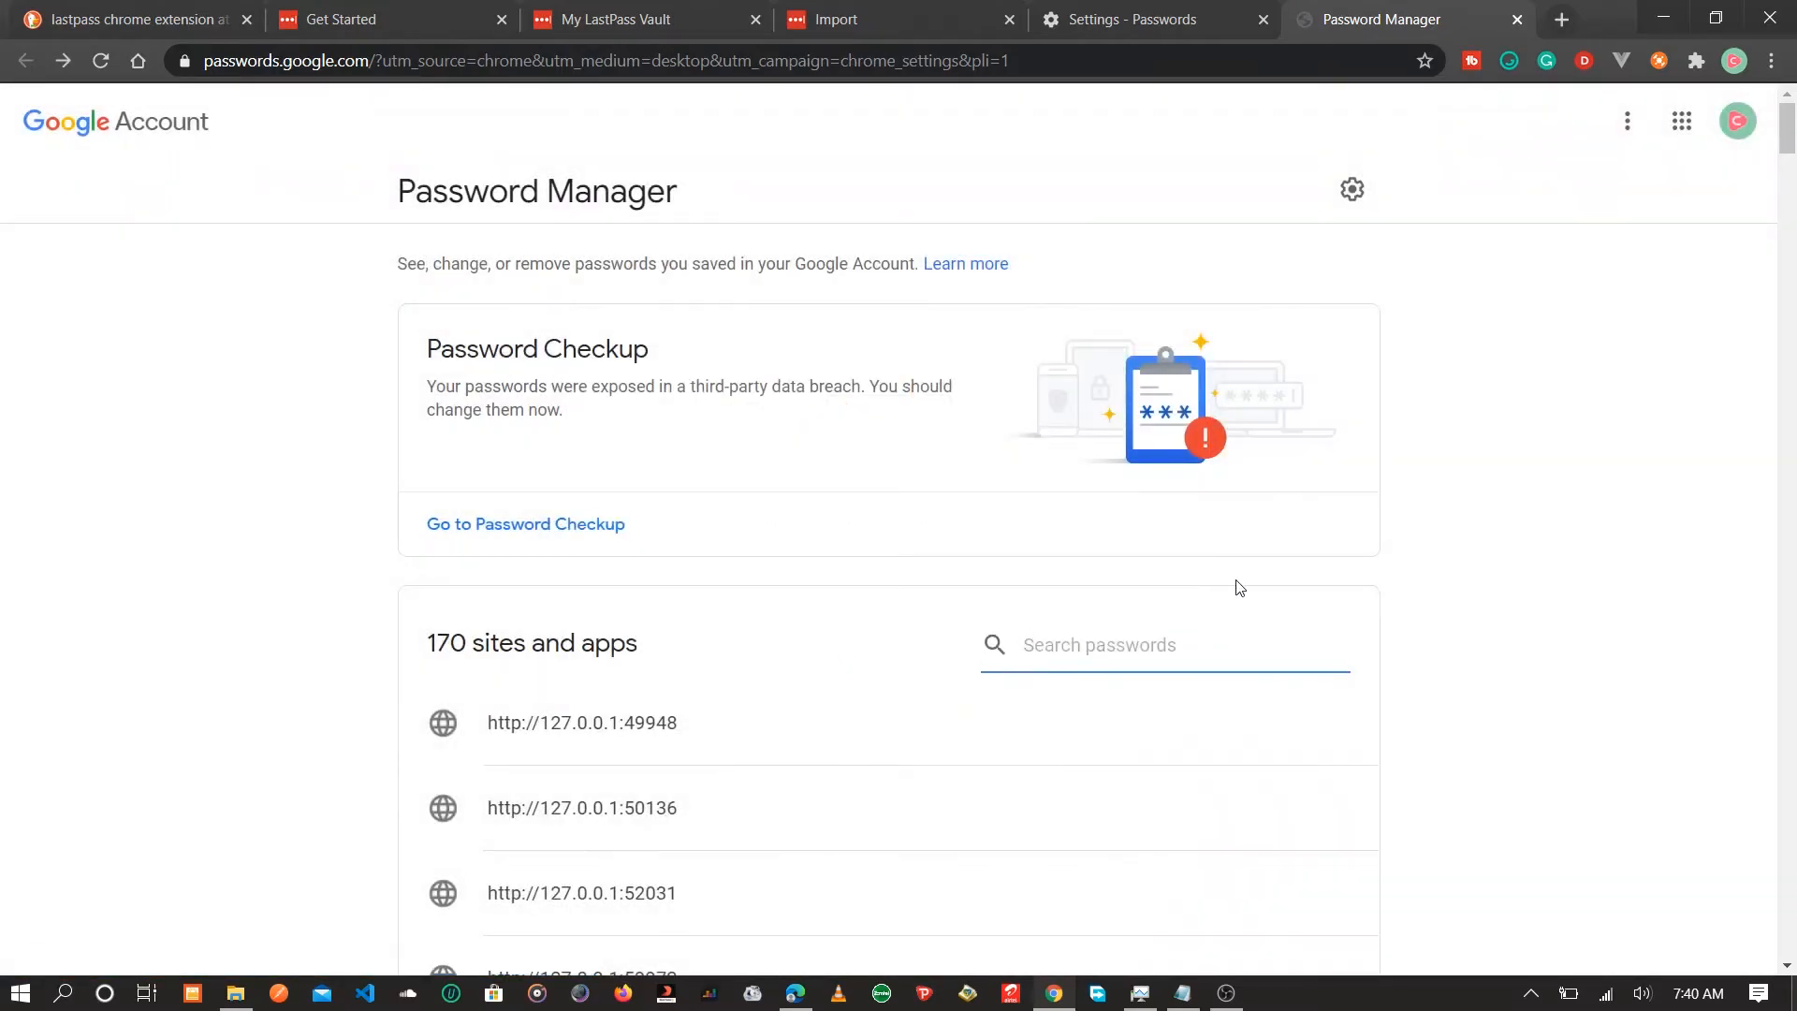
pyautogui.click(1359, 195)
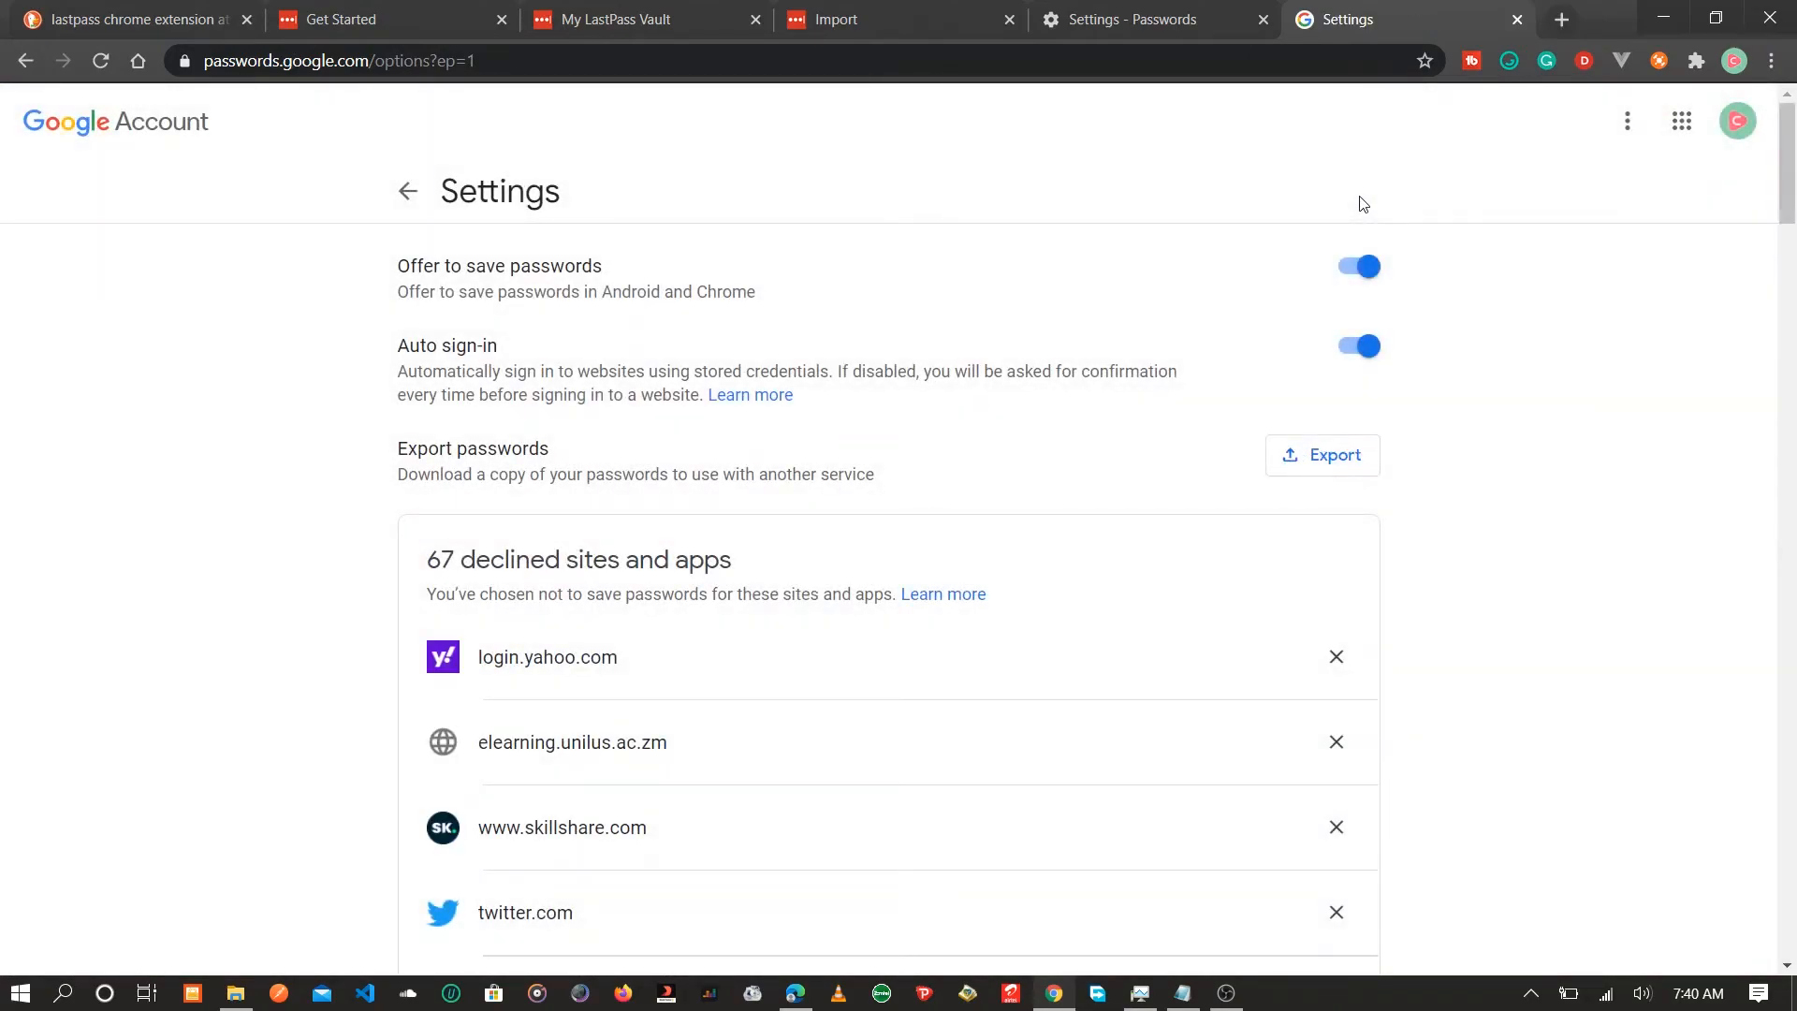
# - Export the saved passwords from the Google Account settings and verify the account by entering its password
pyautogui.click(1296, 456)
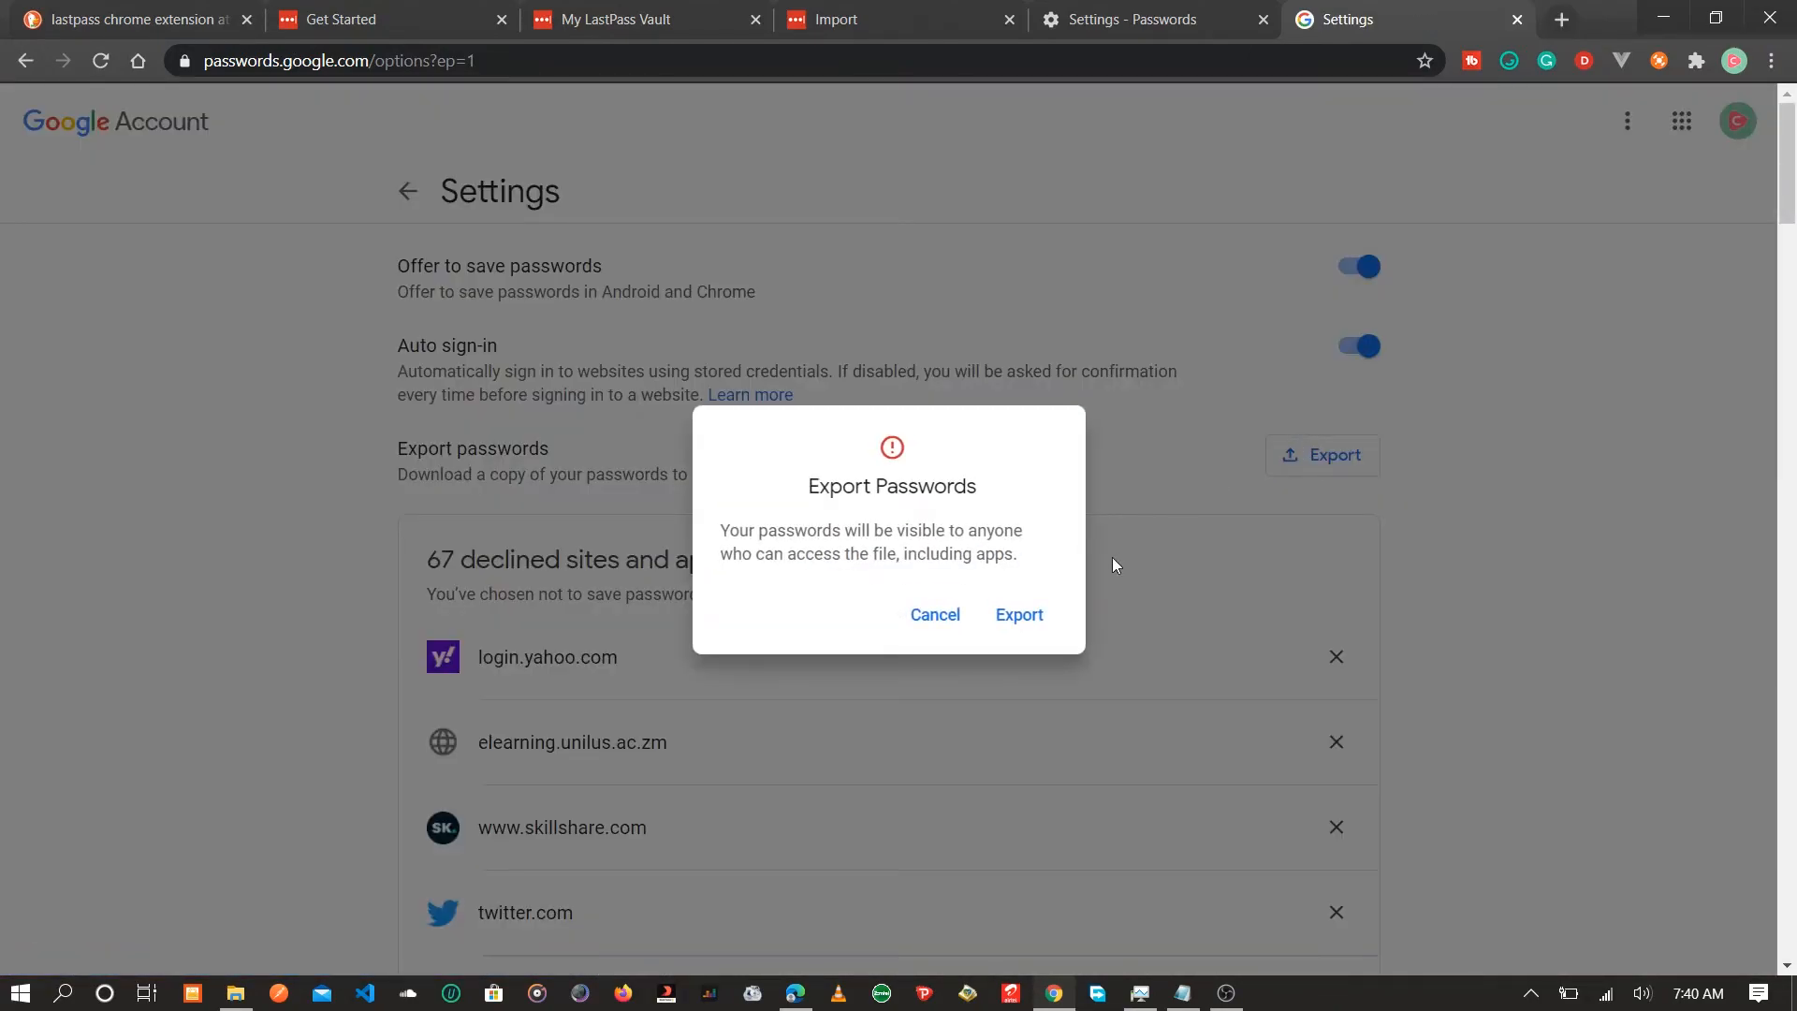
pyautogui.click(1022, 618)
pyautogui.click(1023, 618)
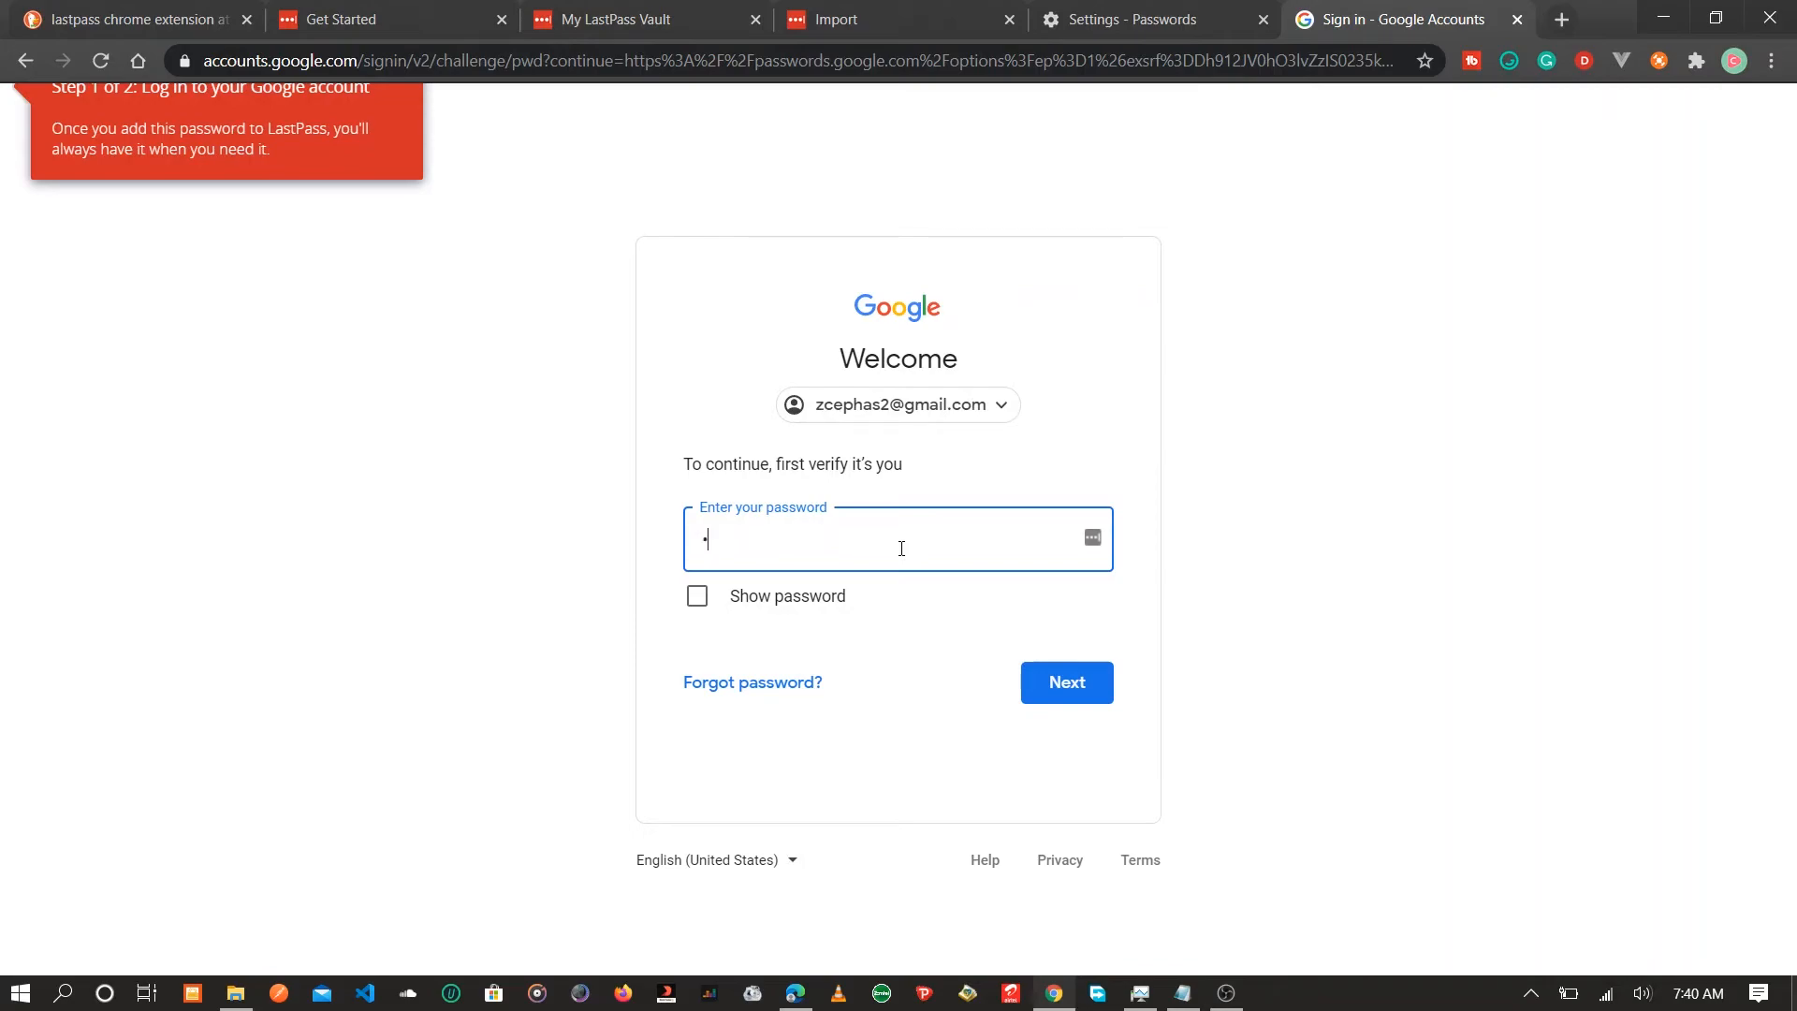
pyautogui.click(1057, 683)
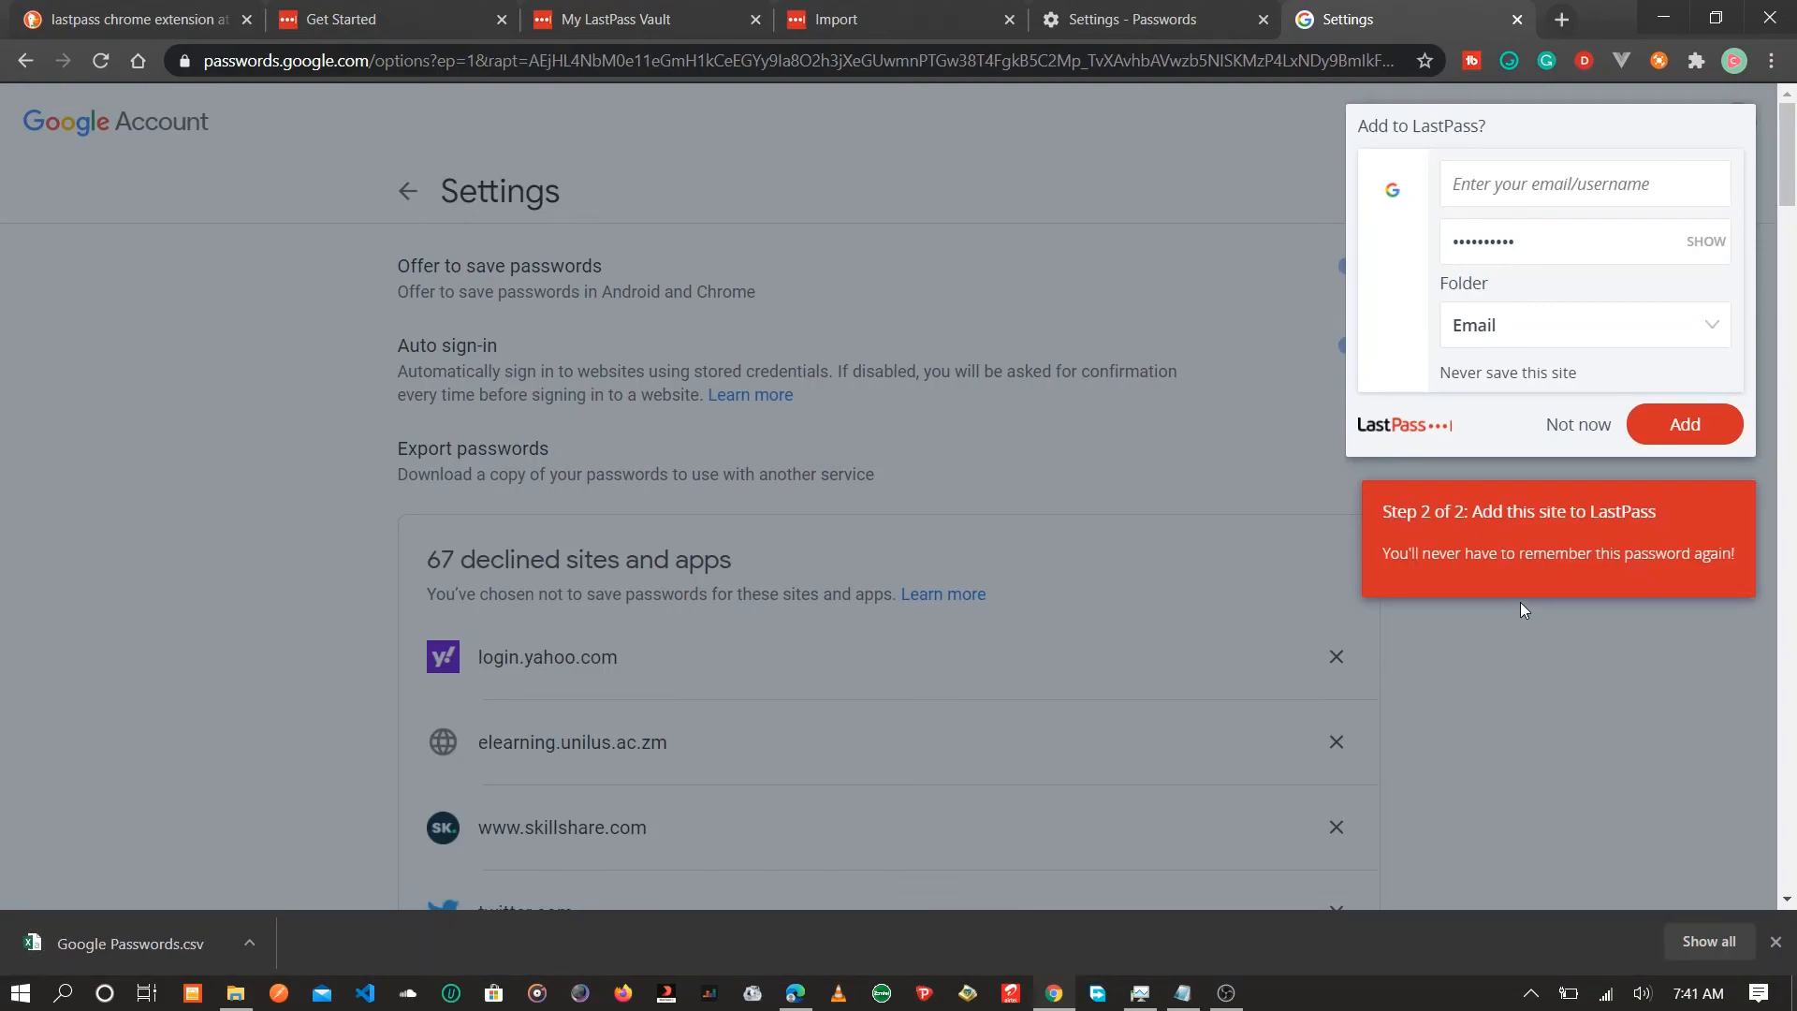
# - On the LastPass import page, choose the Google Passwords file from the Downloads folder and upload it
pyautogui.click(836, 19)
pyautogui.click(1022, 396)
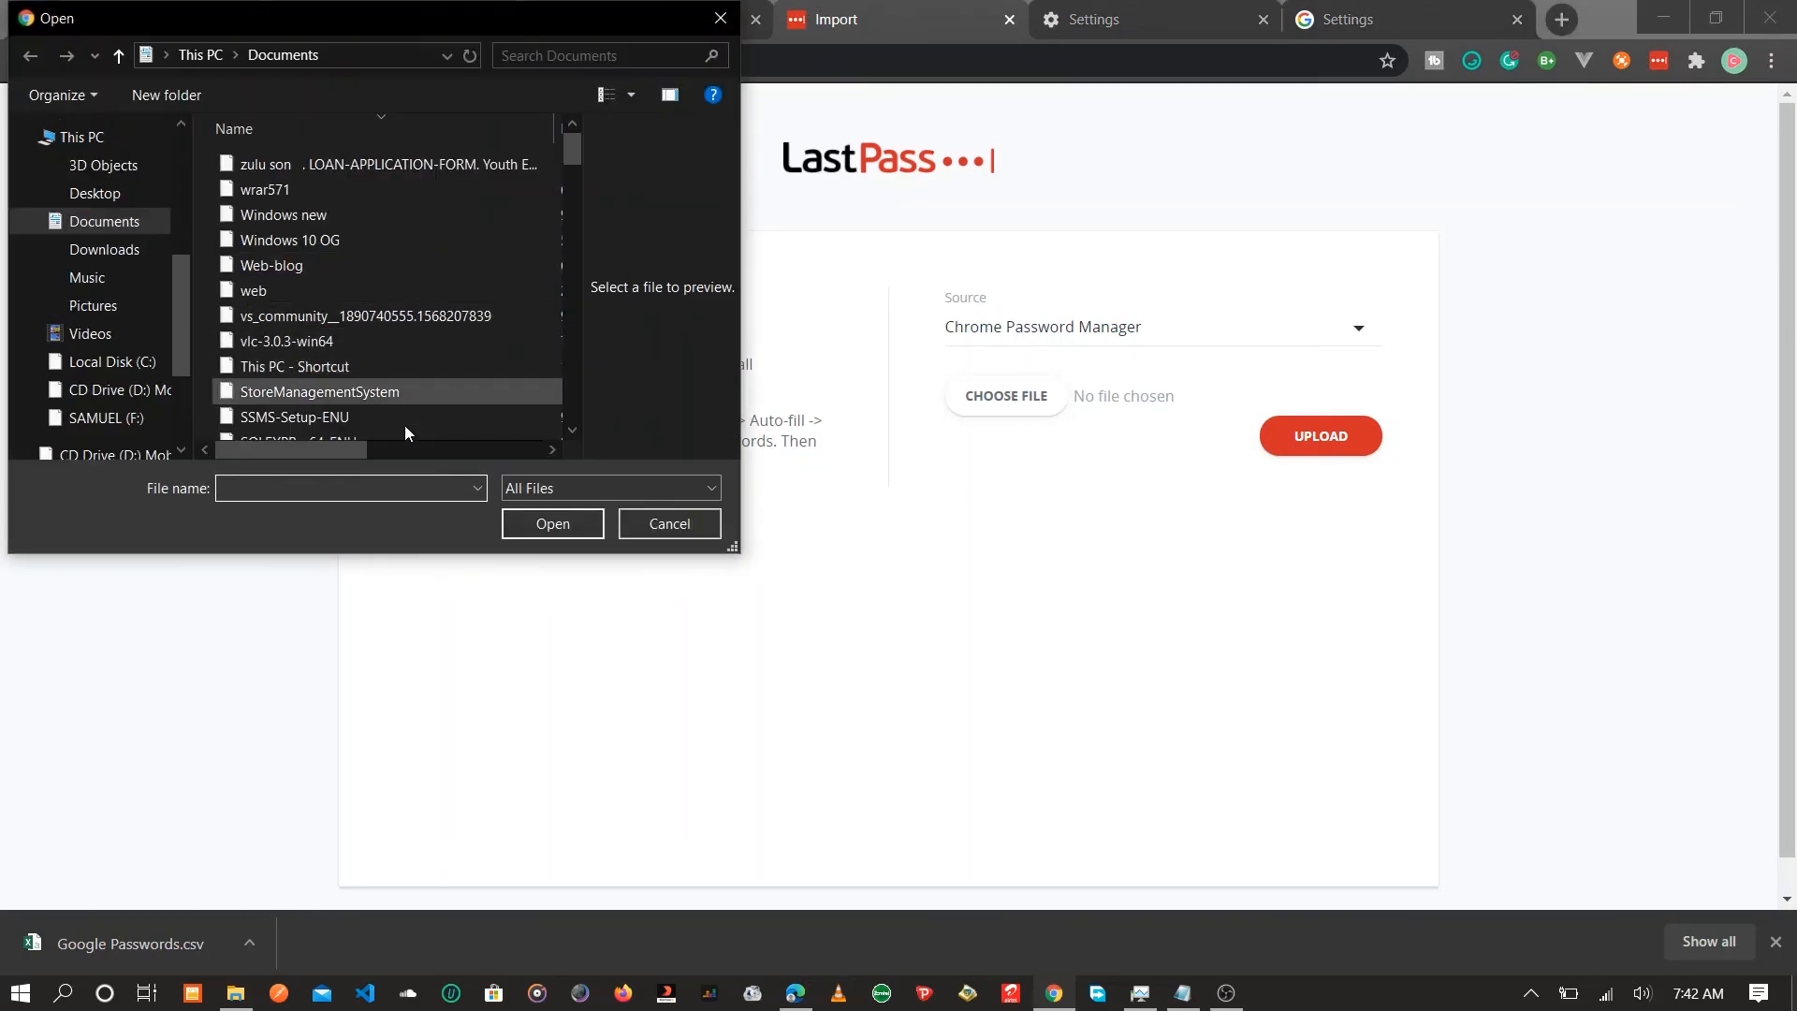
pyautogui.moveTo(174, 334); pyautogui.dragTo(171, 273)
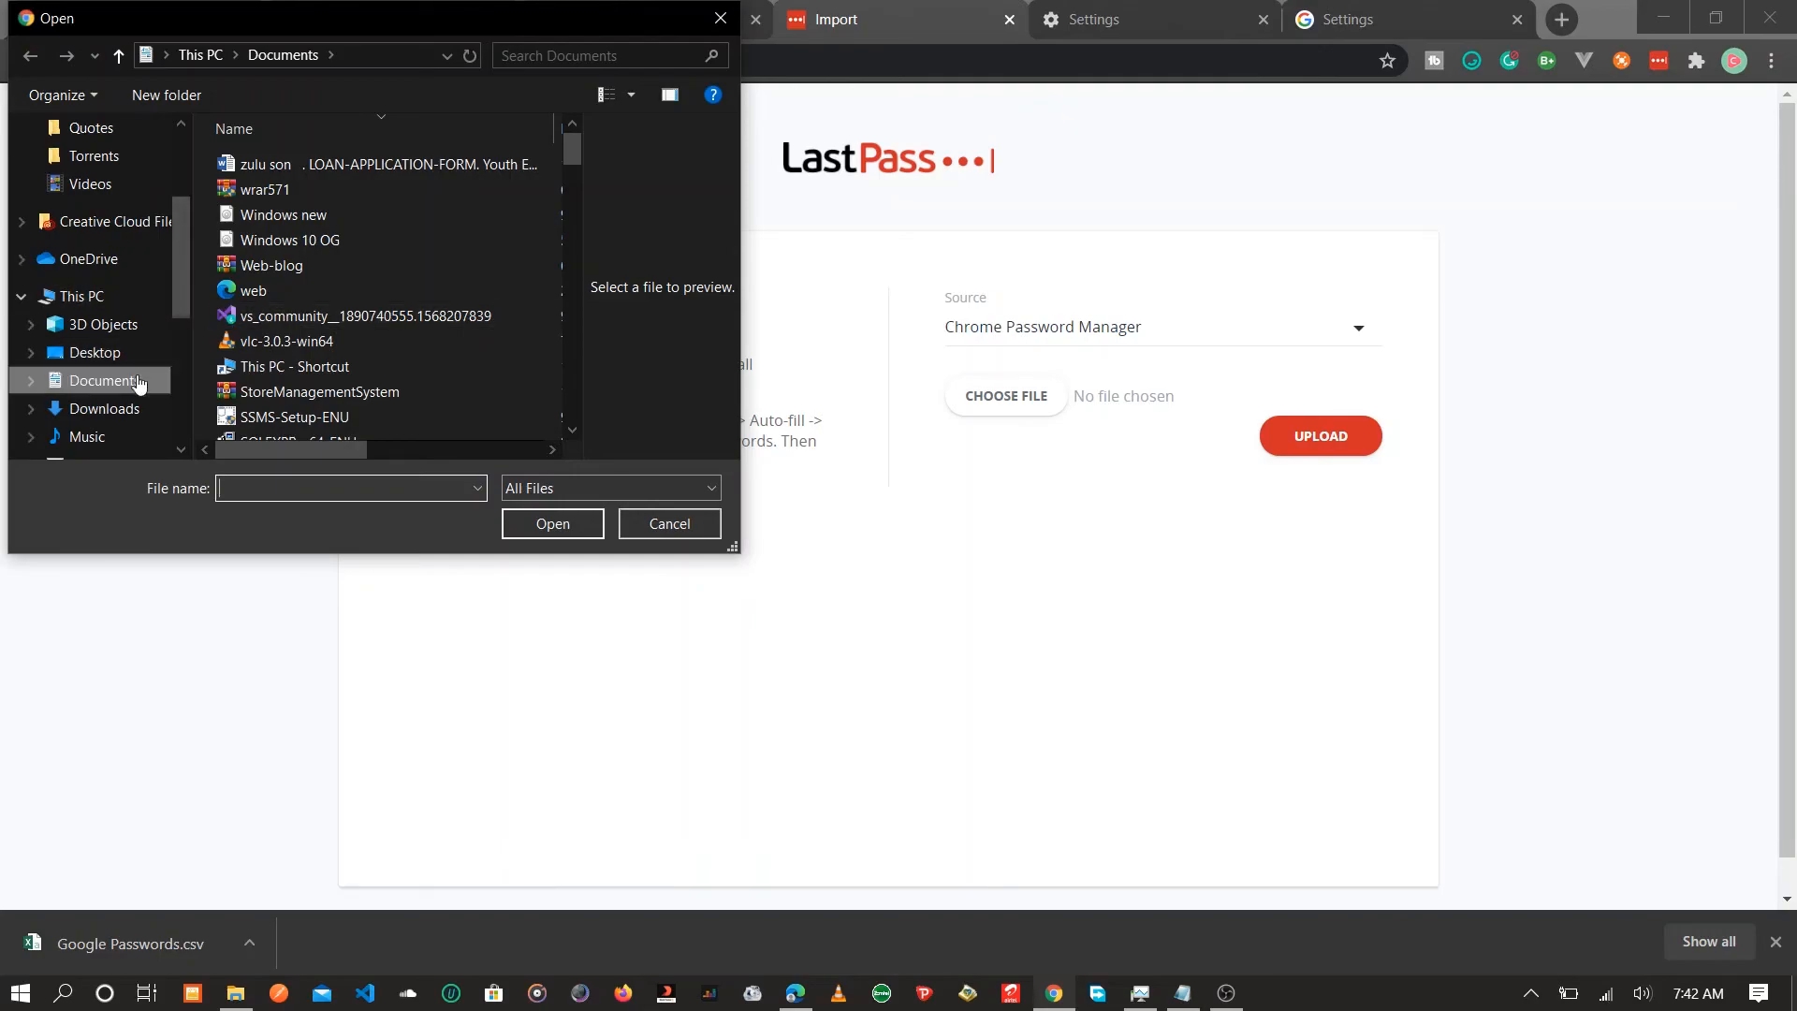
pyautogui.click(110, 408)
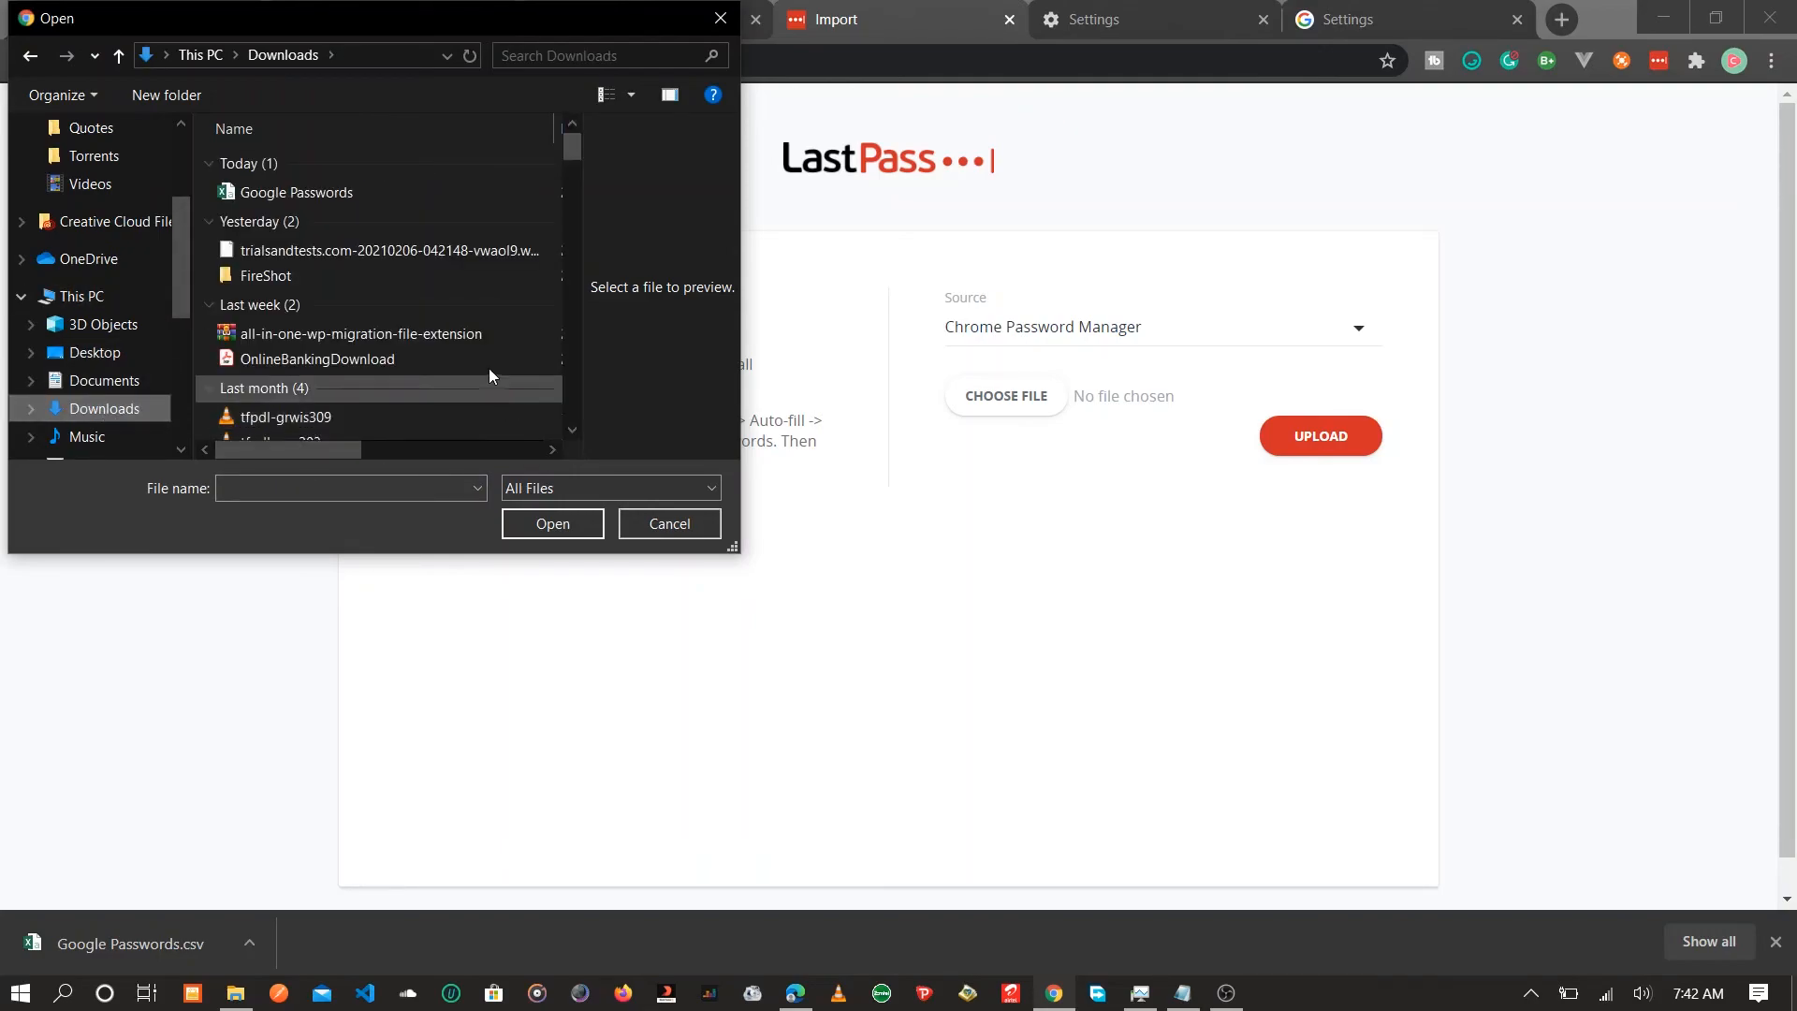
pyautogui.doubleClick(342, 185)
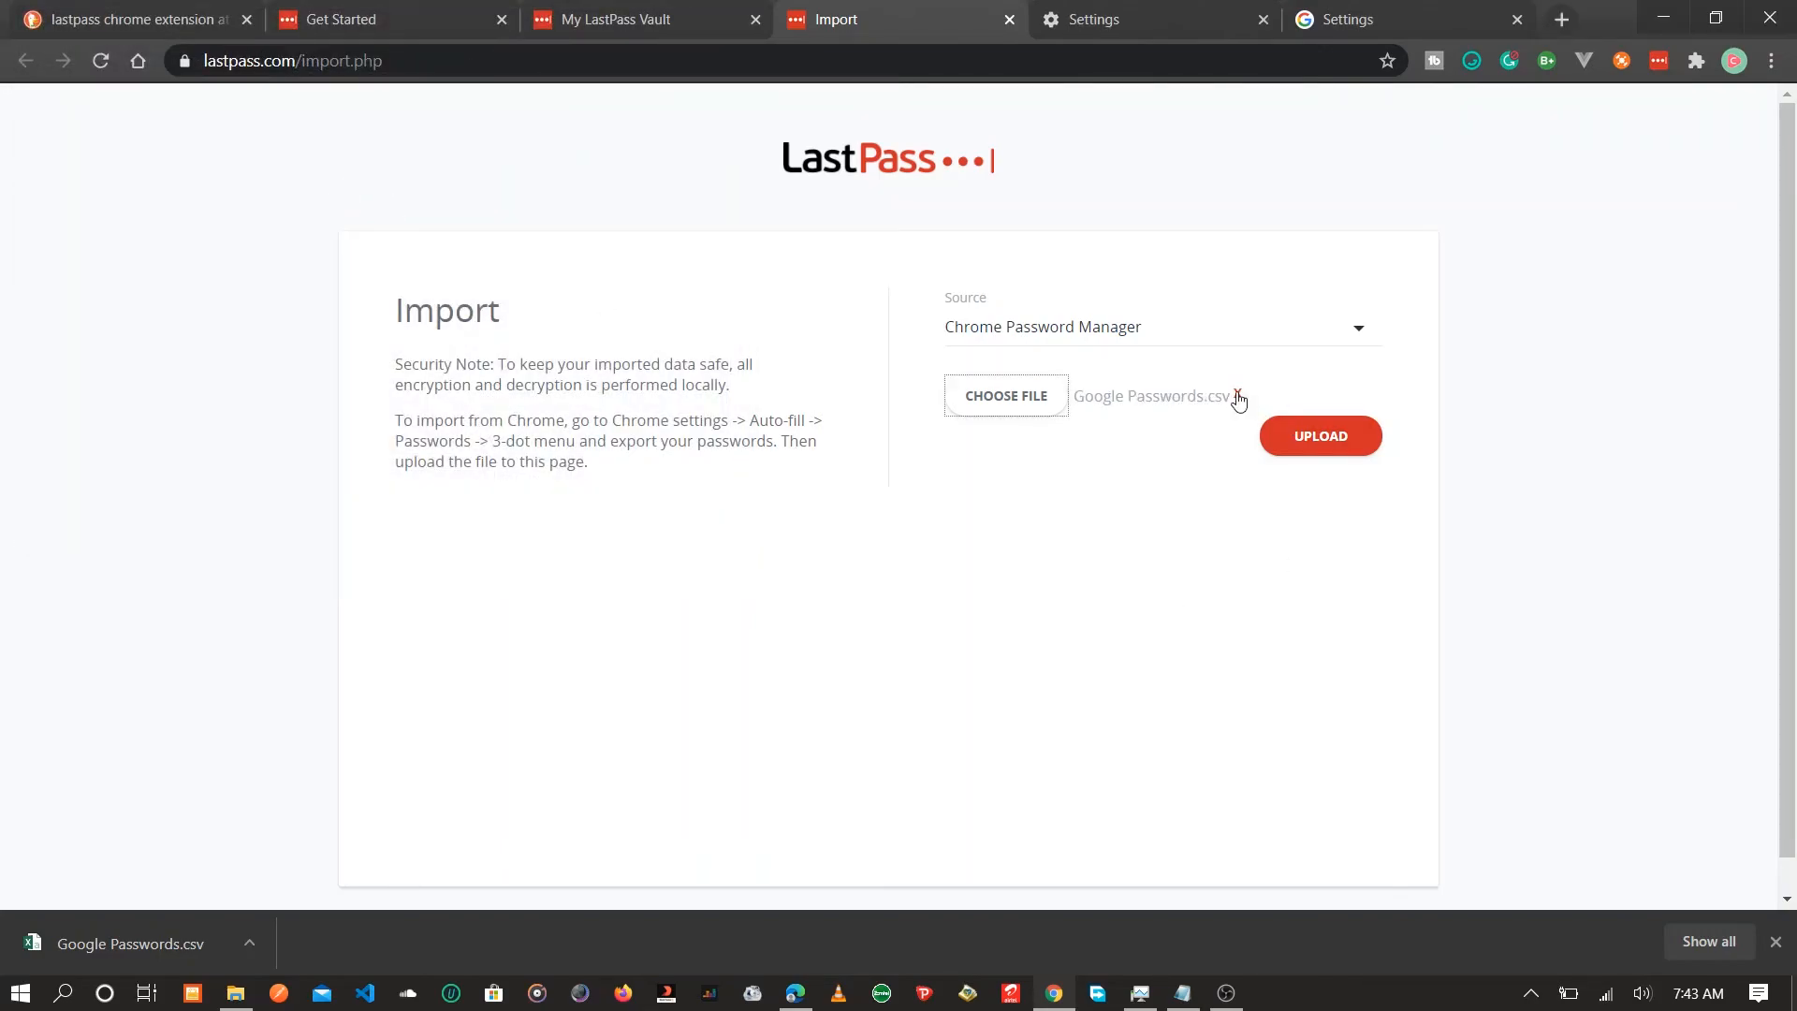
pyautogui.click(1314, 454)
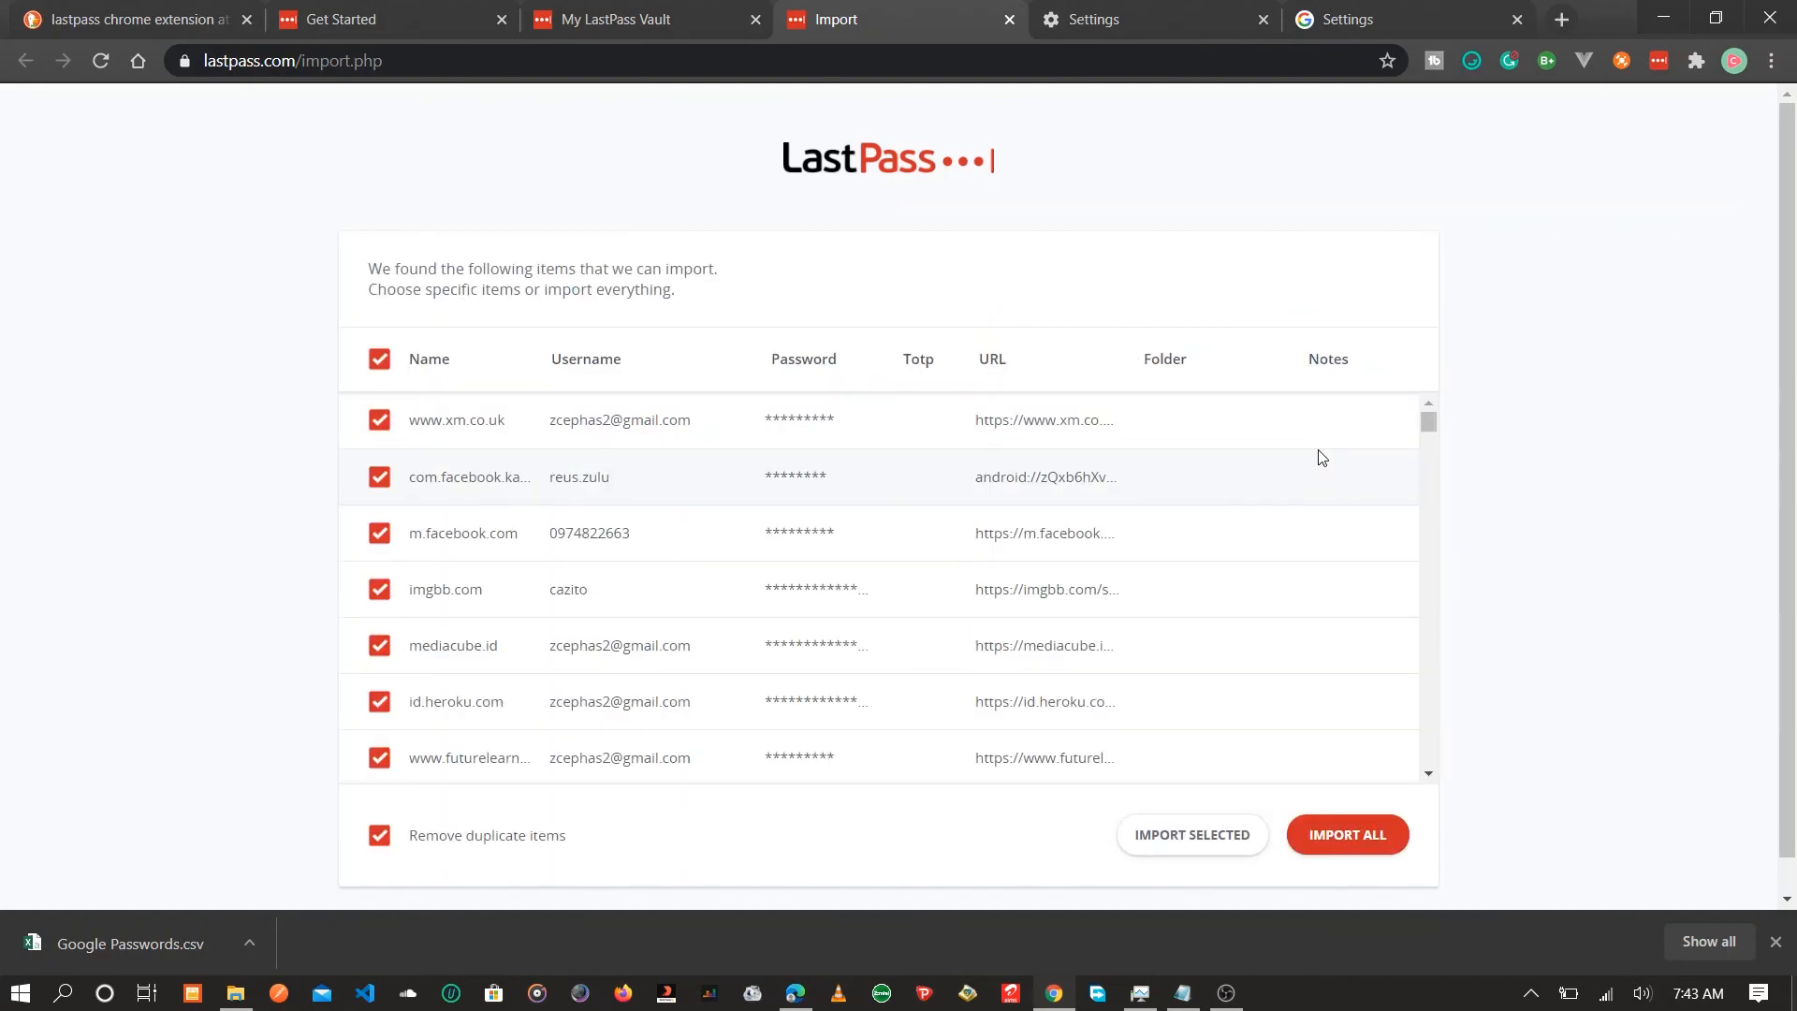
# - Review the list of found items, import all of them into LastPass and go to the vault
pyautogui.moveTo(1424, 423); pyautogui.dragTo(1399, 685)
pyautogui.scroll(-5, 1399, 685)
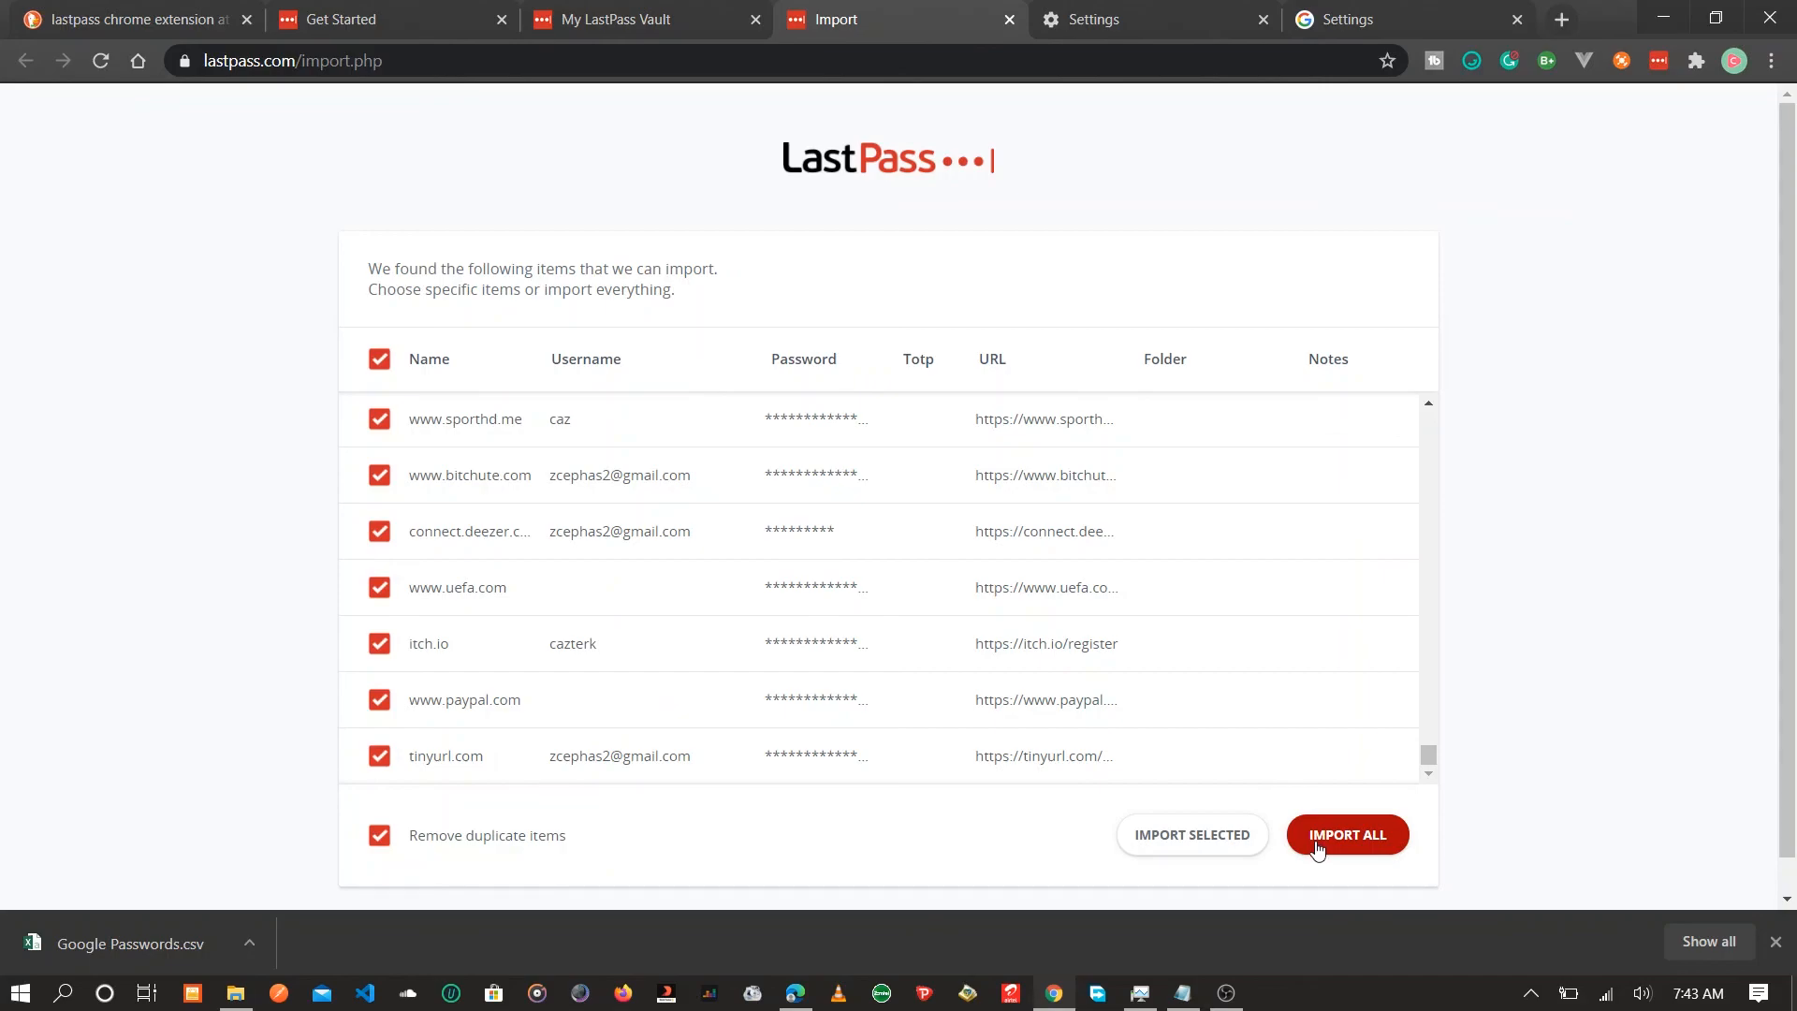
pyautogui.click(1317, 849)
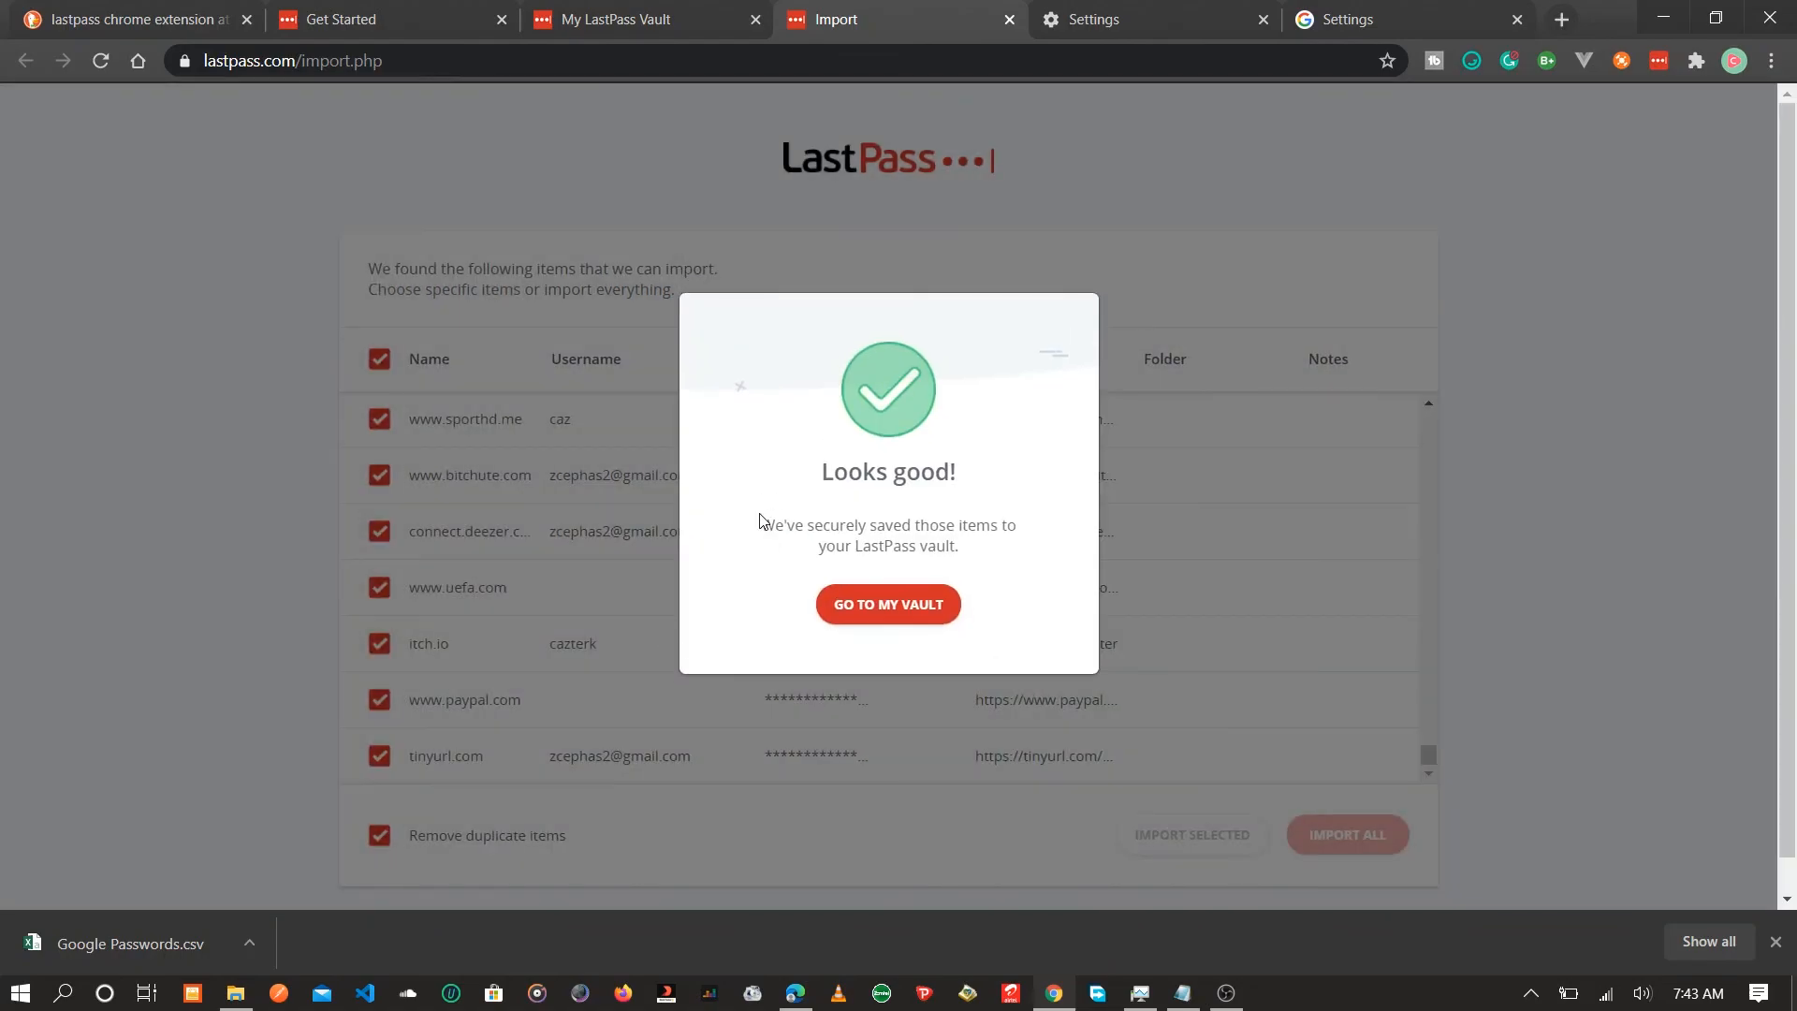
pyautogui.click(882, 620)
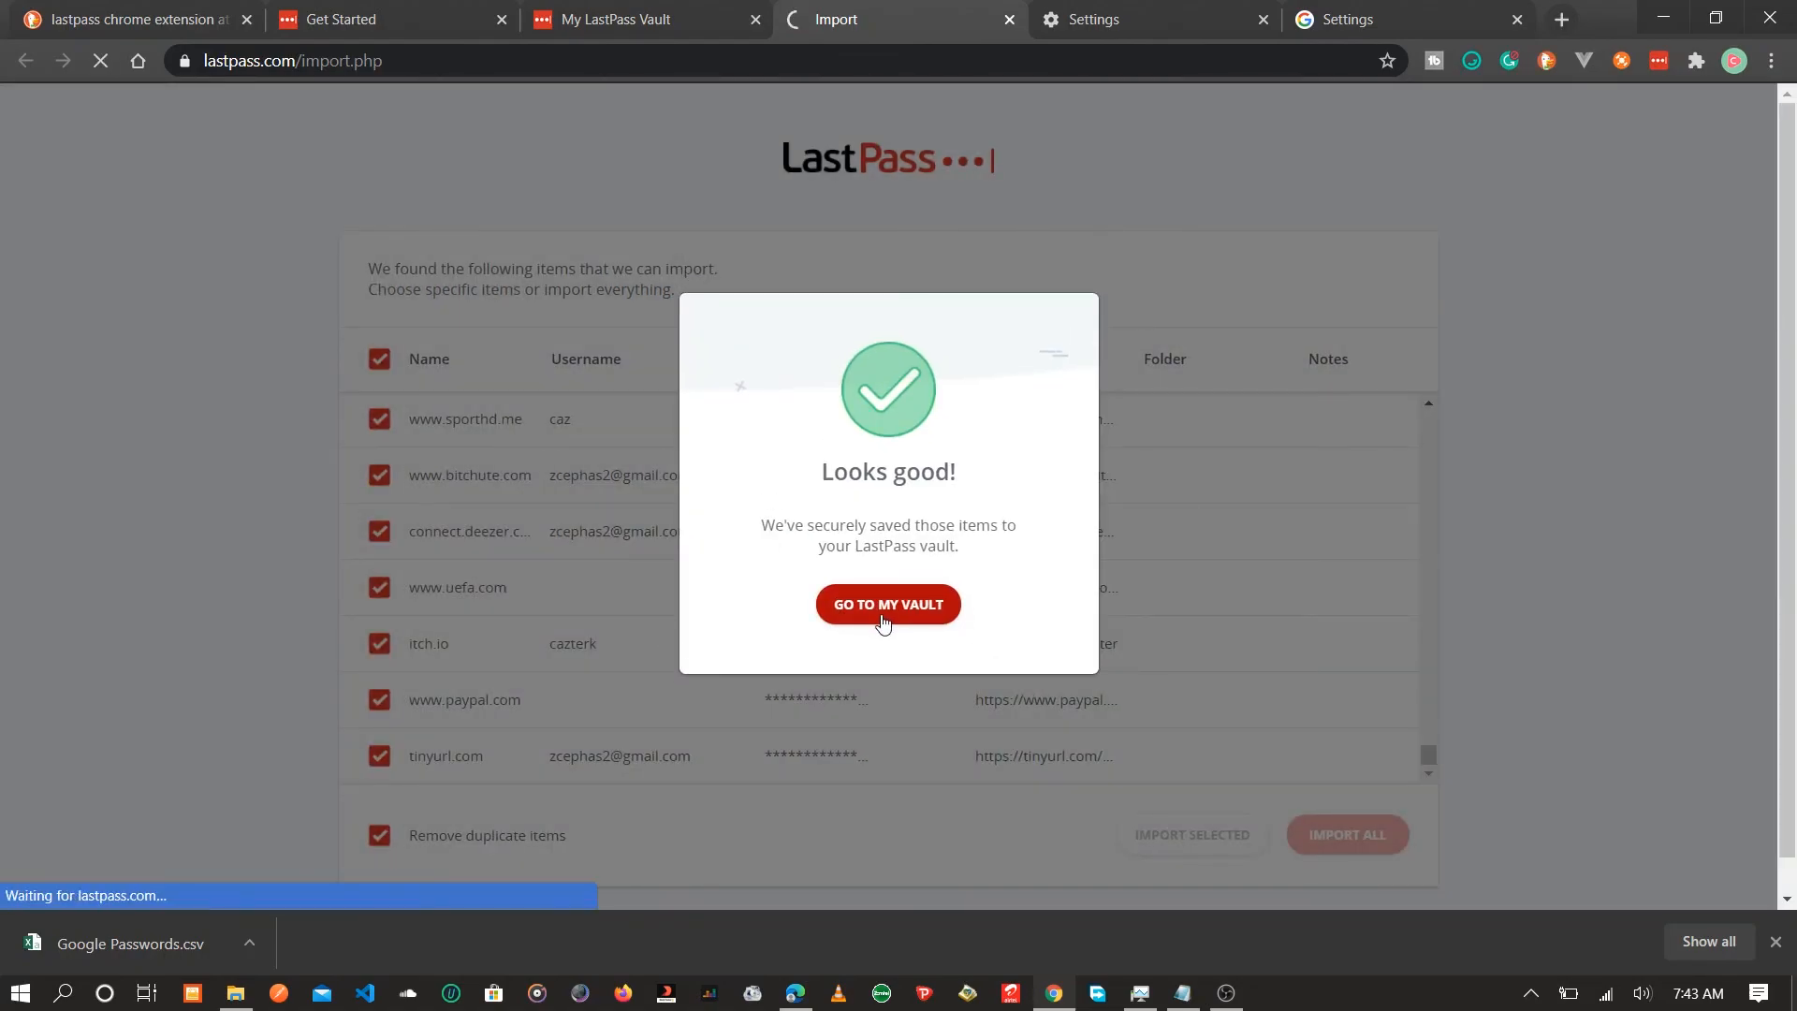